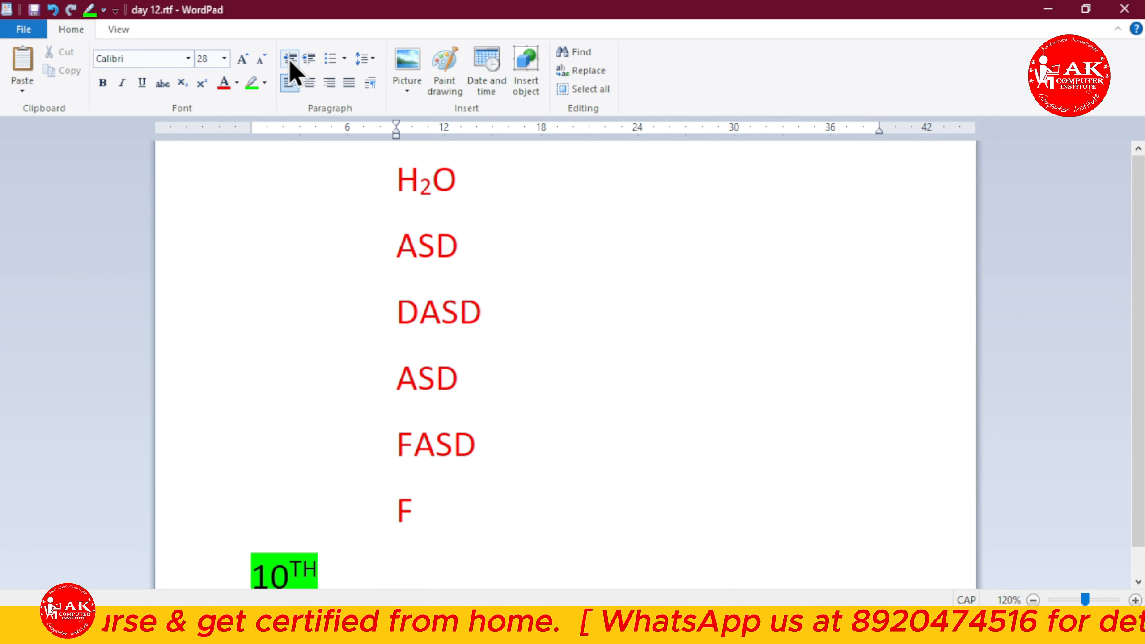
- Decrease the indent of the line containing F until it aligns with the page margin
click(303, 58)
click(288, 58)
click(289, 57)
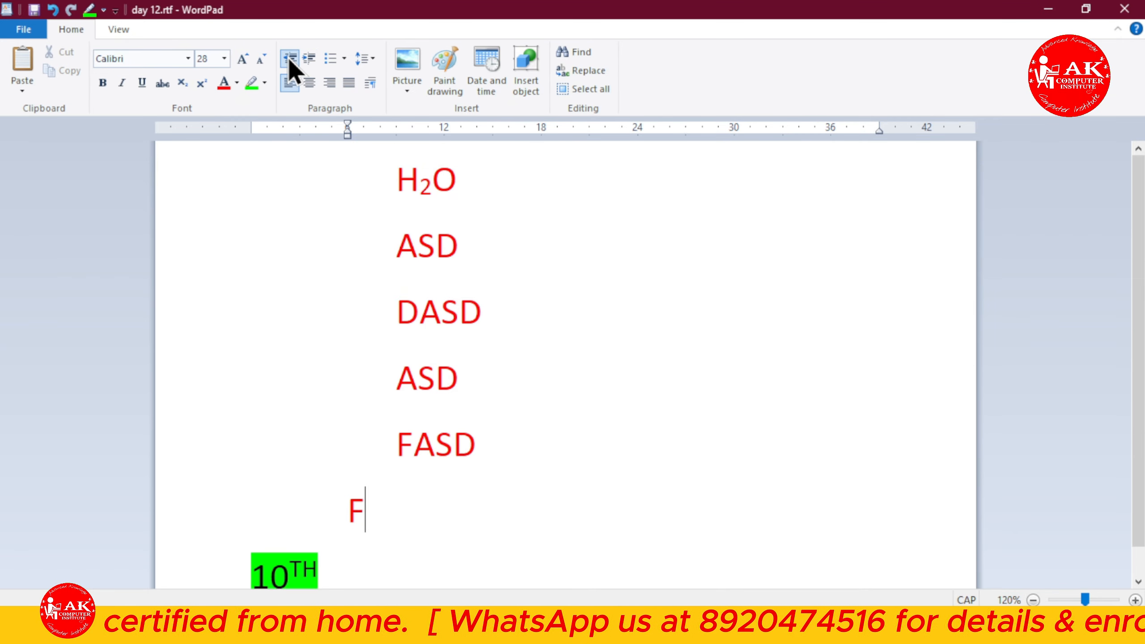
click(288, 58)
- Extend the line to FDFDASF and add three new lines below it reading SADFADS, FASD and F
text(DFDASF)
key(Return)
text(SADFADS)
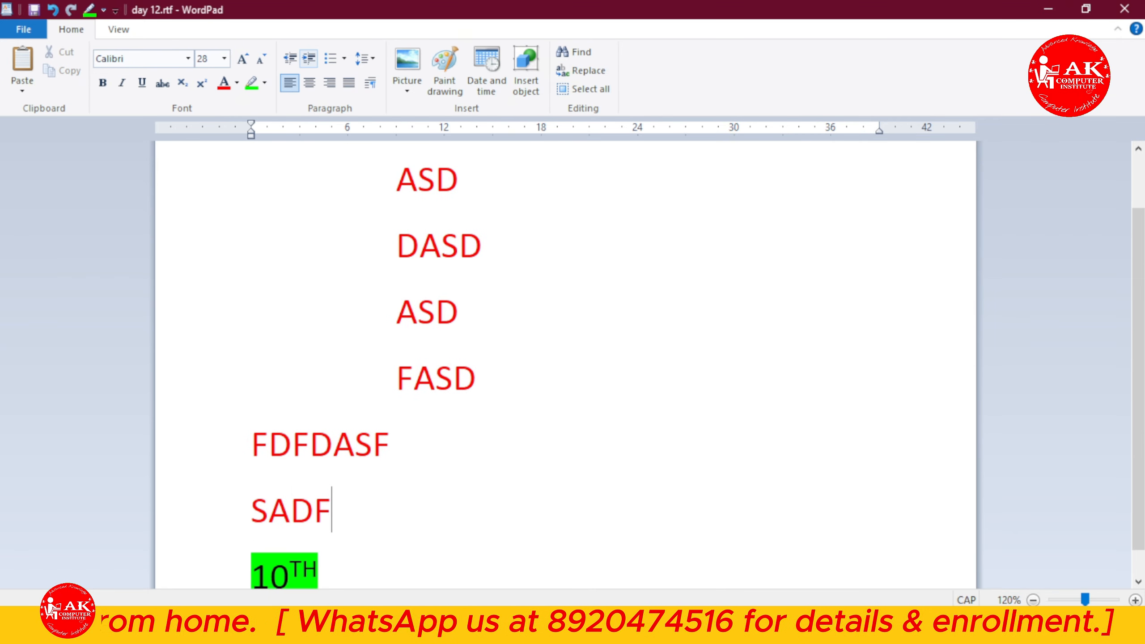
key(Return)
text(FASD)
key(Return)
text(F)
- Add bullets to the five indented lines from H₂O to FASD and remove them again
key(Up)
key(Up)
key(Up)
key(Up)
key(Up)
key(Up)
key(Up)
key(Up)
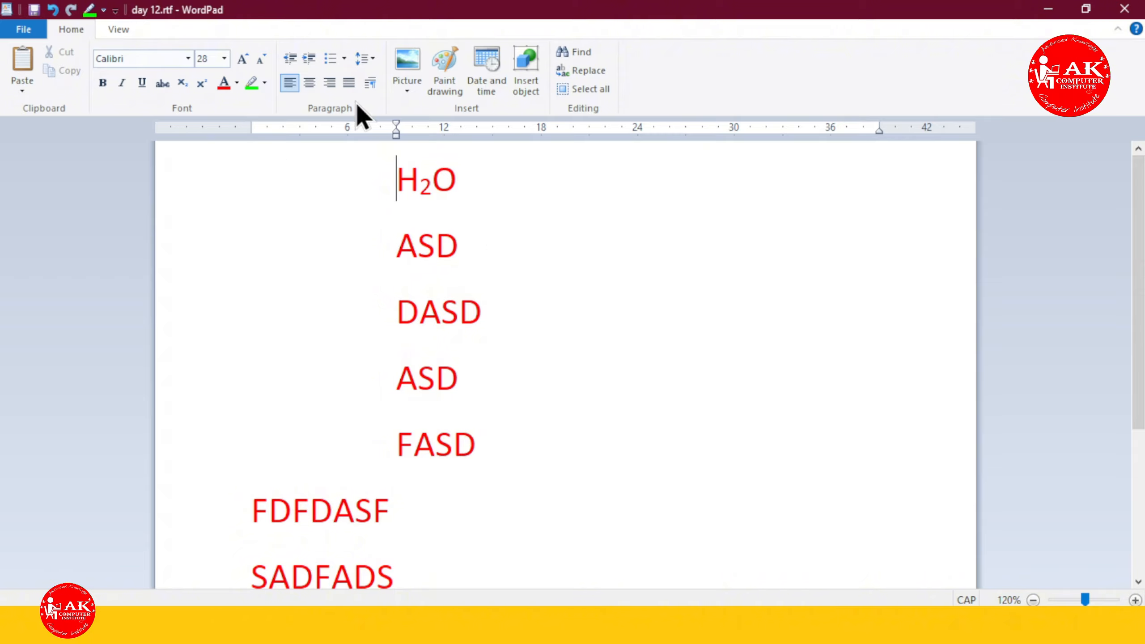
drag(487, 448, 382, 142)
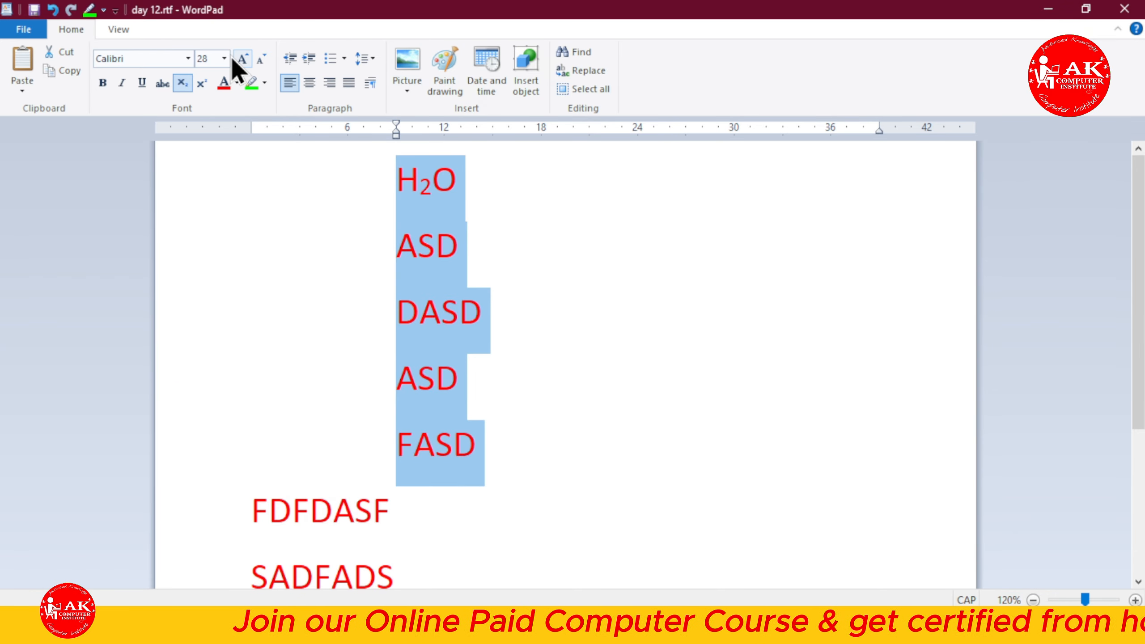
click(333, 61)
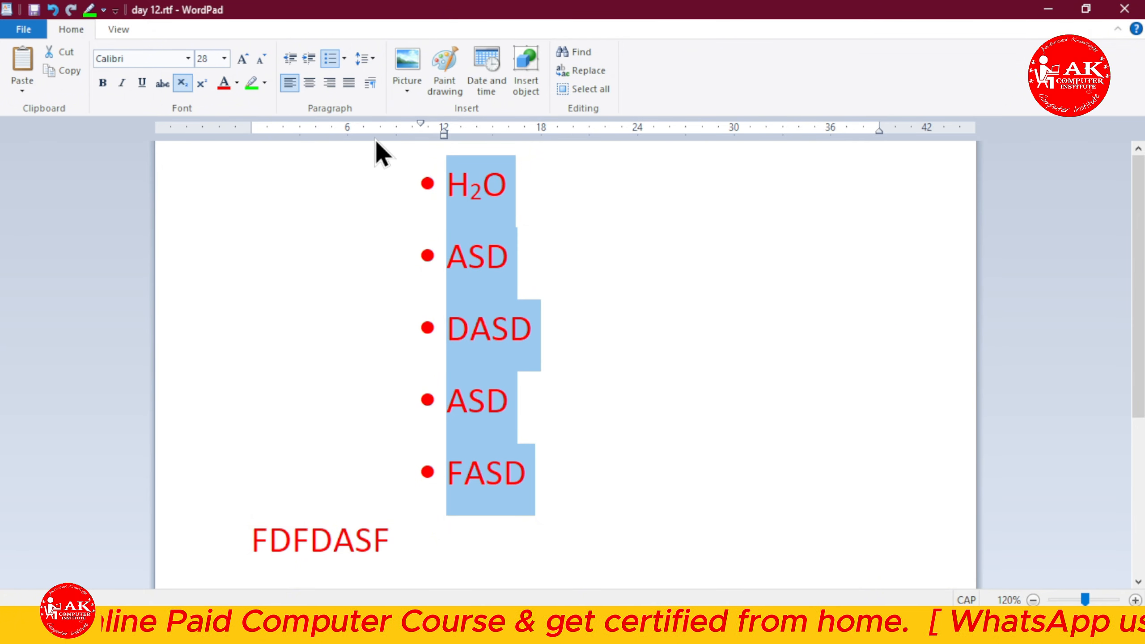
click(334, 66)
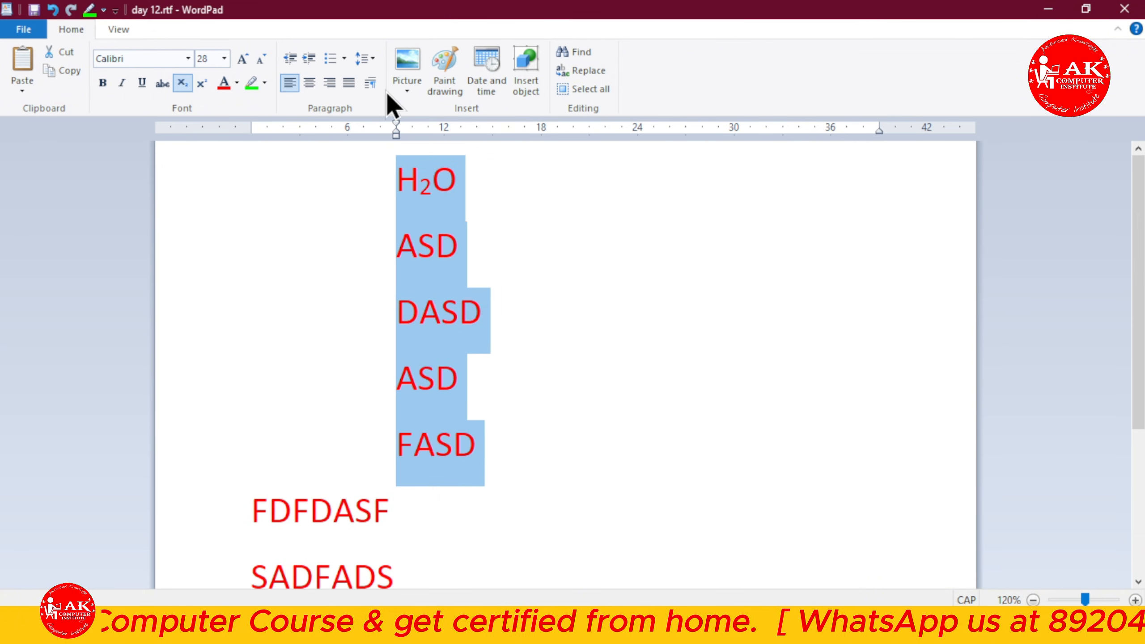
- Preview the available list styles on the five indented lines without applying one
click(344, 57)
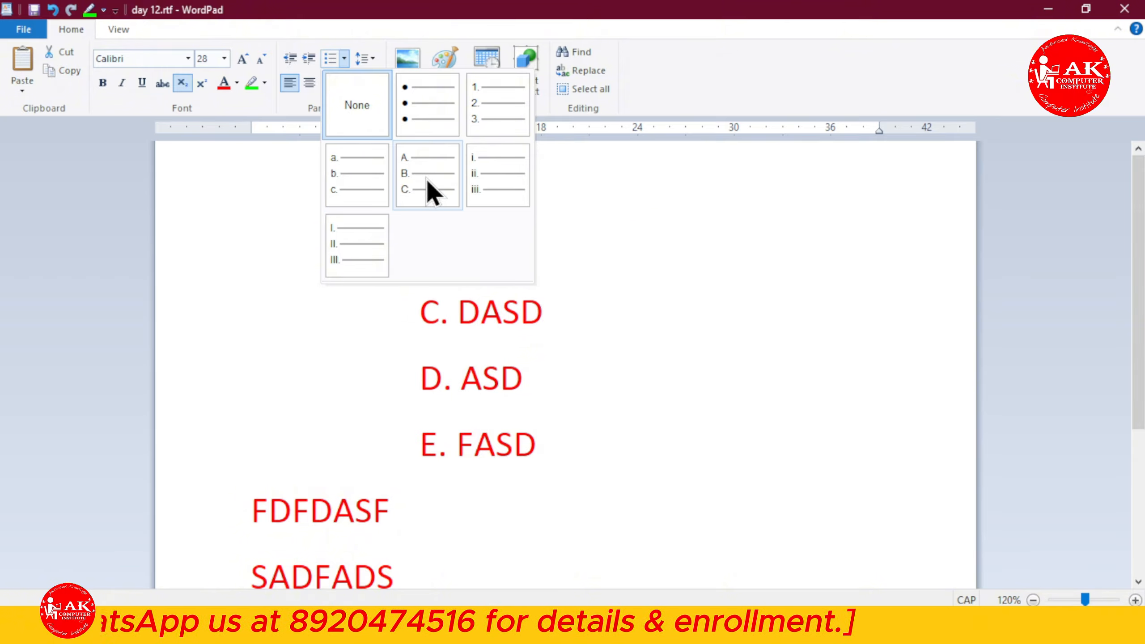
click(564, 213)
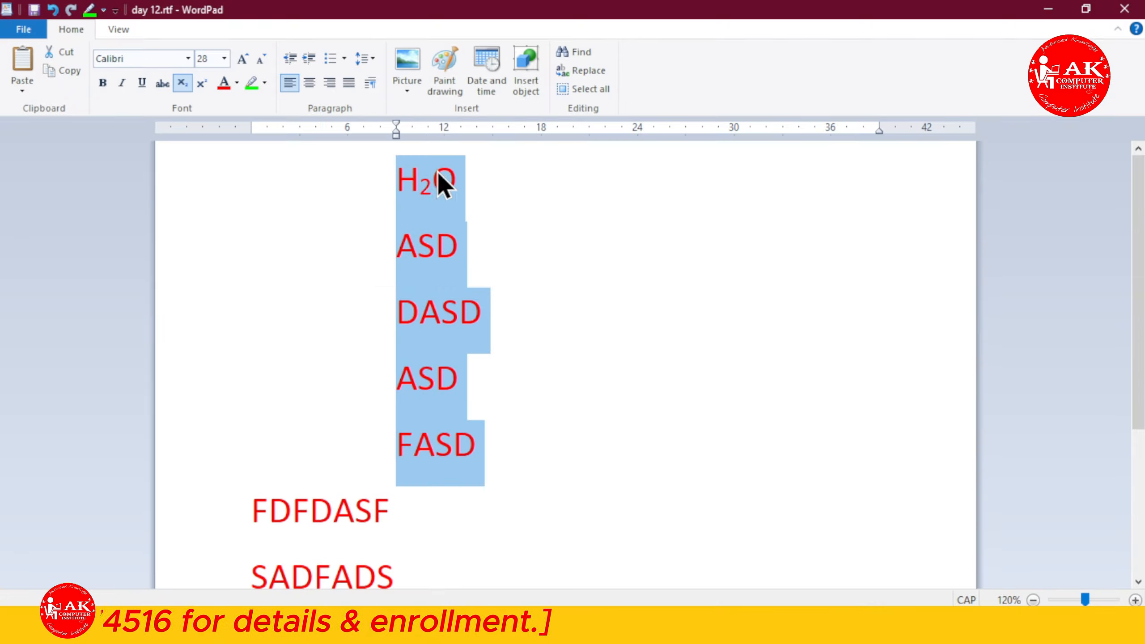
click(503, 192)
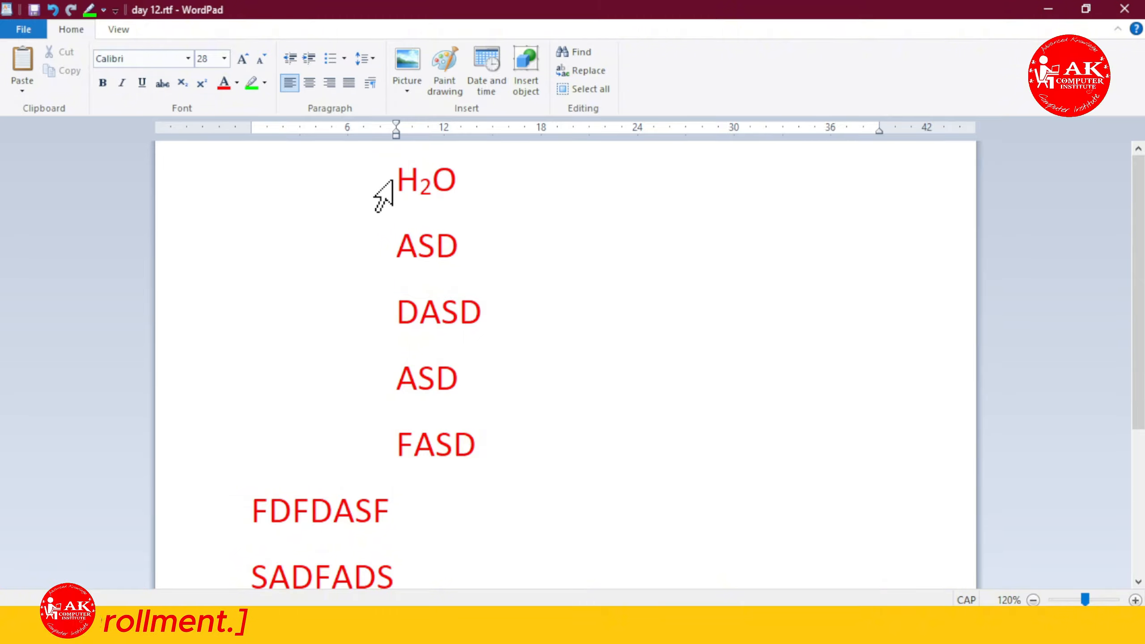
- Set the line spacing of the five indented lines to 1.0 and turn off the 10pt space after paragraphs
drag(383, 192, 457, 431)
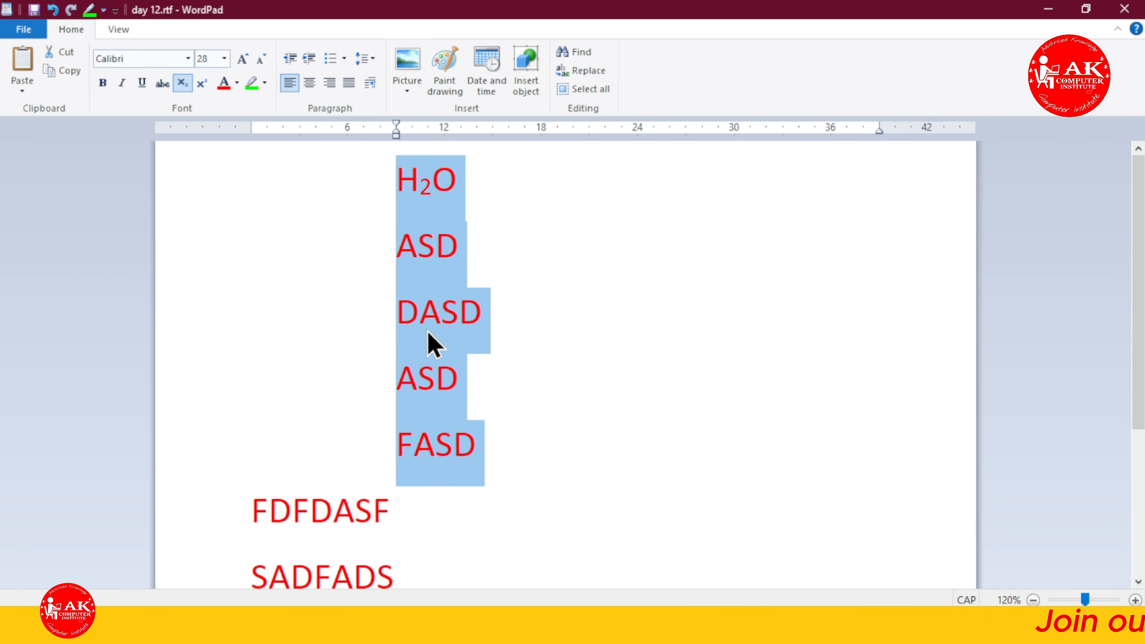
click(371, 56)
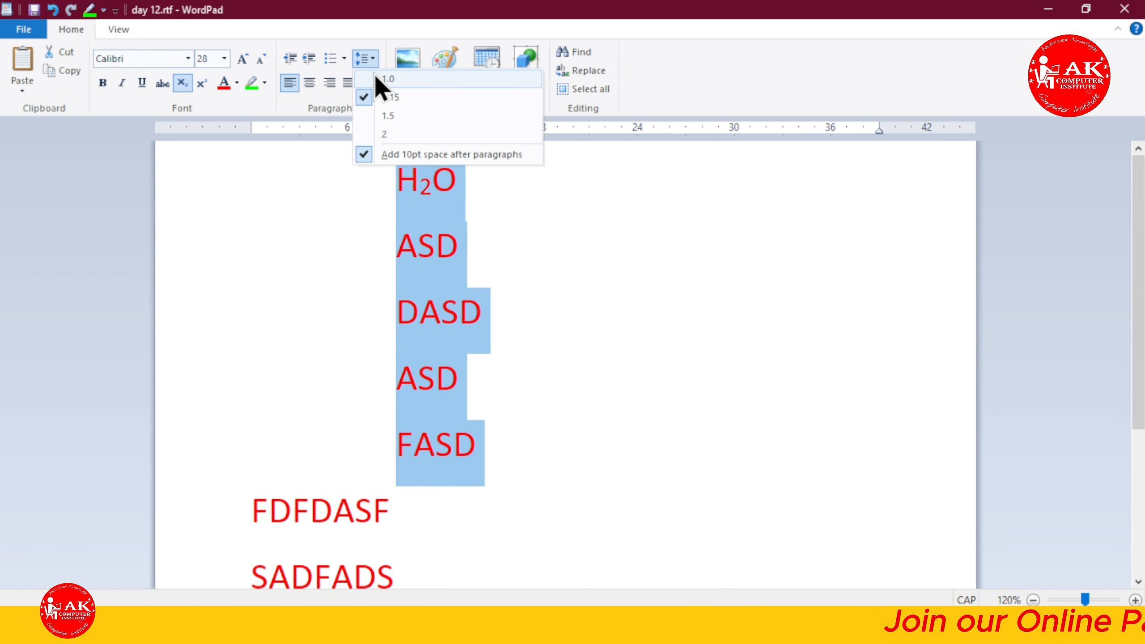
click(387, 79)
click(371, 58)
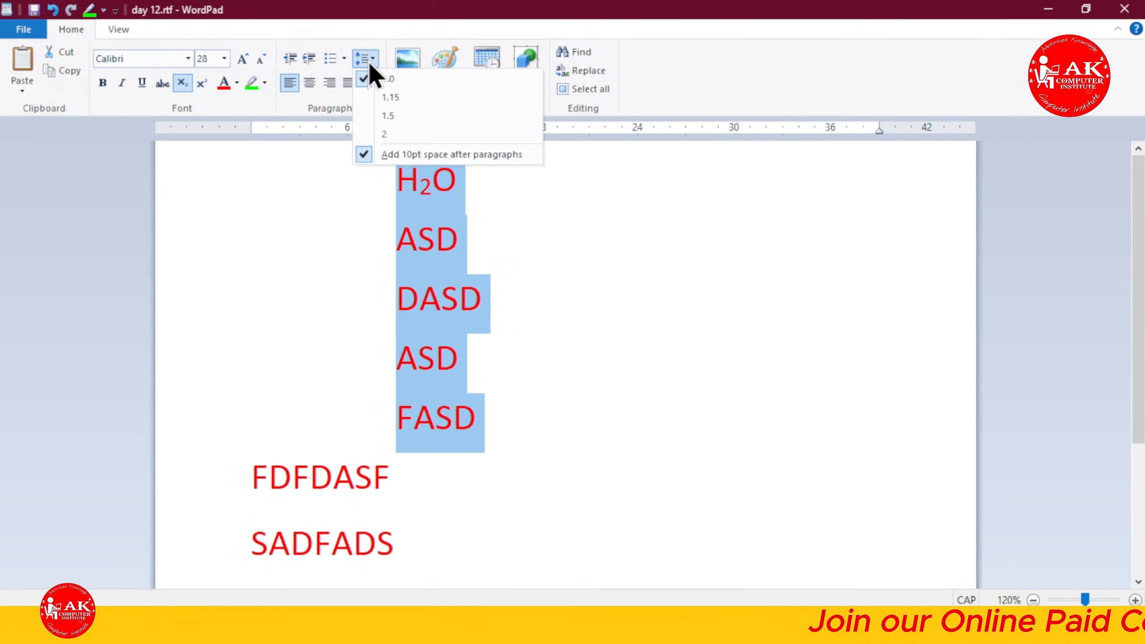
click(379, 157)
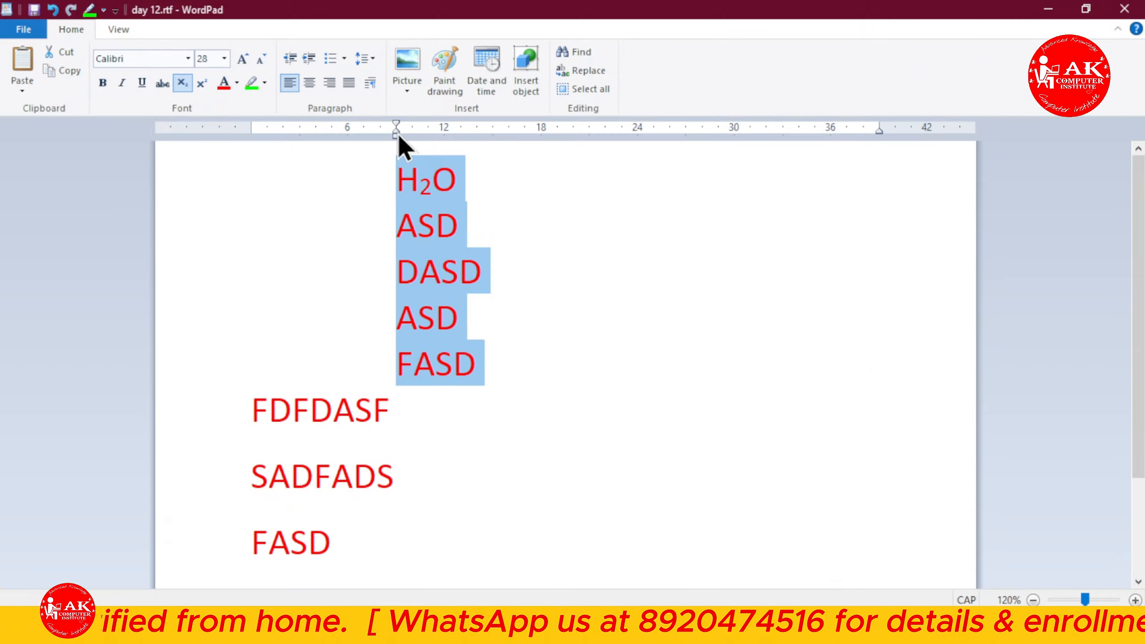
- Increase the indent of the five selected lines once, and decrease it until they align with the page margin
click(307, 57)
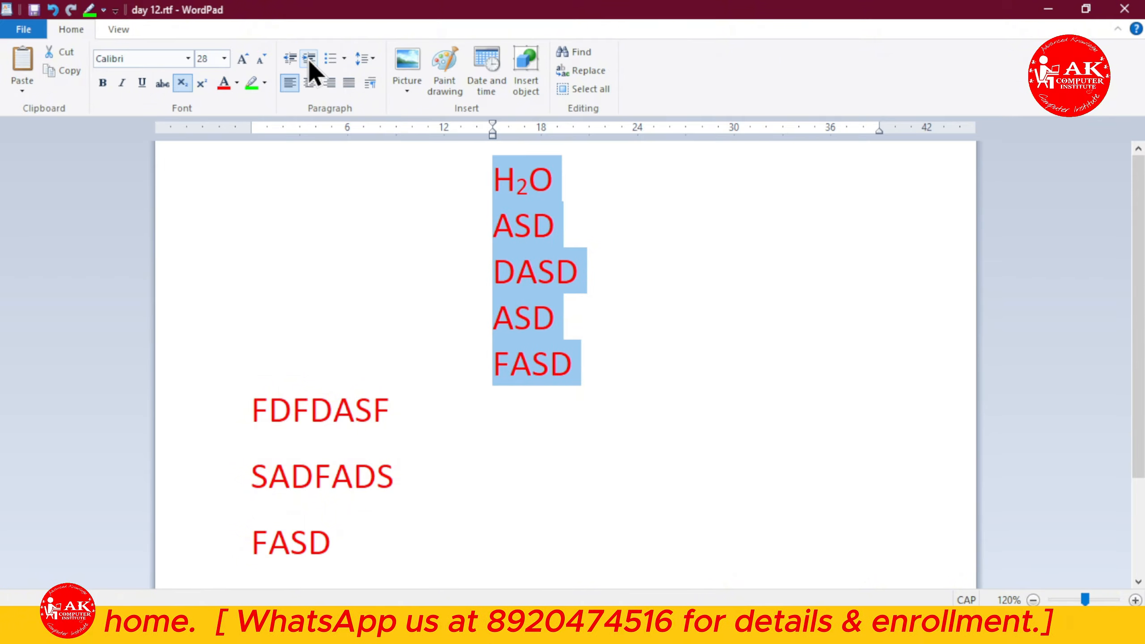
click(297, 56)
click(297, 57)
click(297, 56)
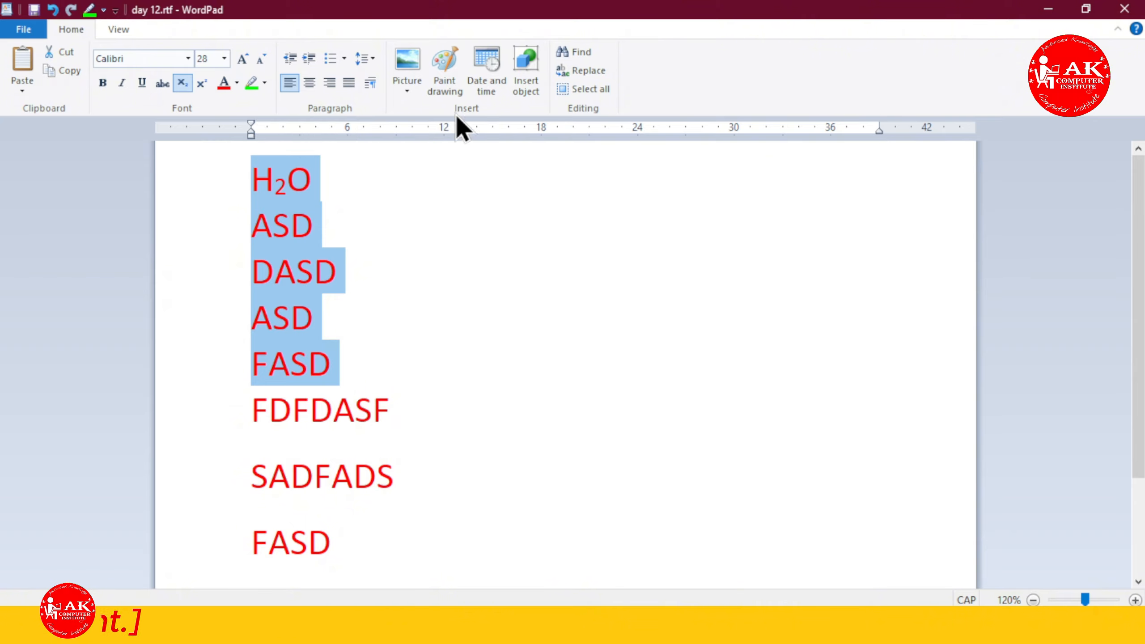
- Try centre and right alignment on the five selected lines, and finish by justifying them
click(310, 88)
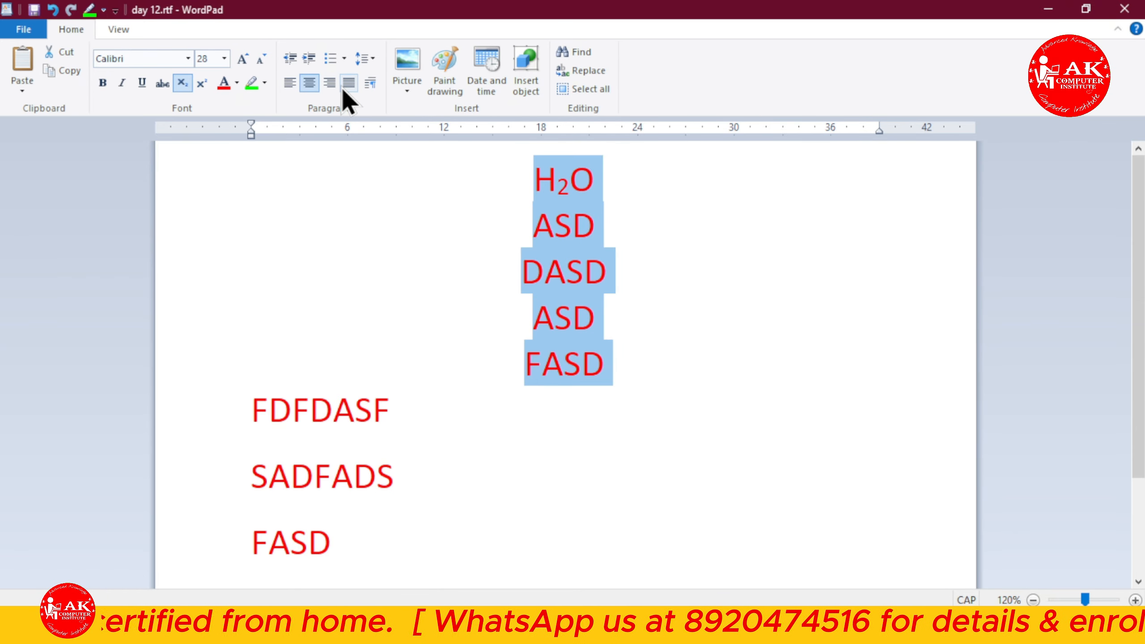
click(330, 83)
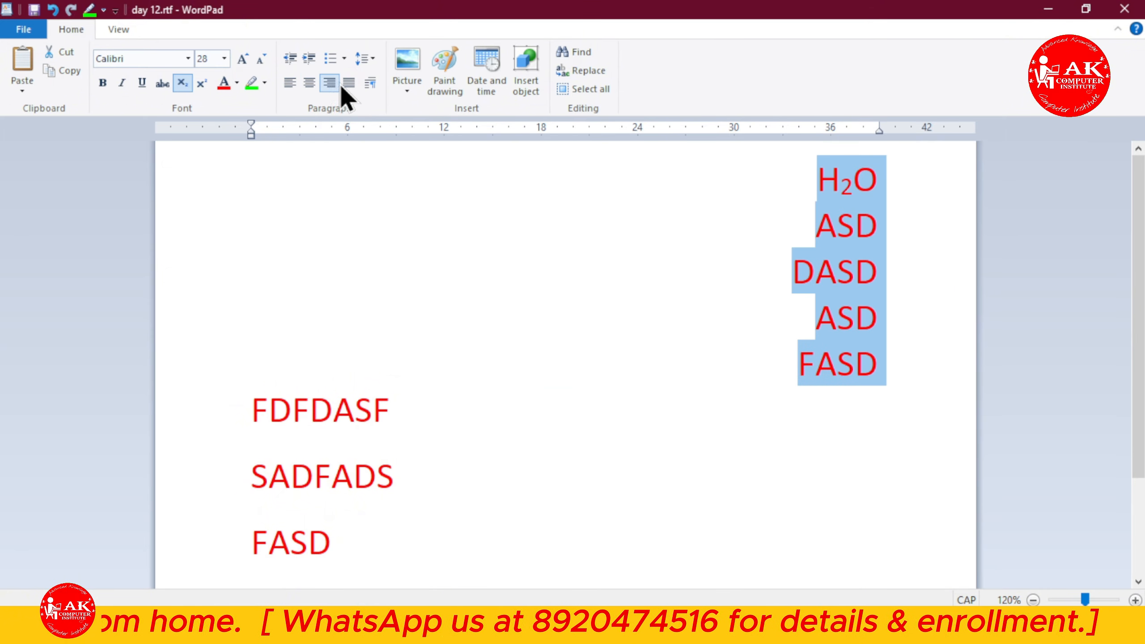
click(347, 84)
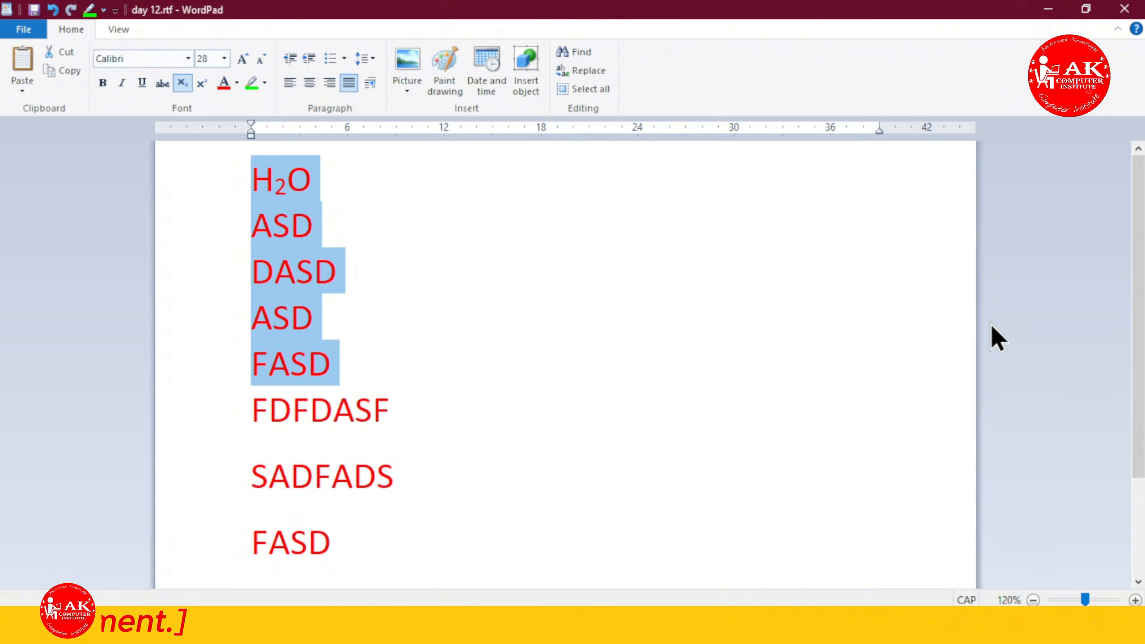
- View the Paragraph settings of the five selected lines, cancel without changes and deselect the text
click(370, 86)
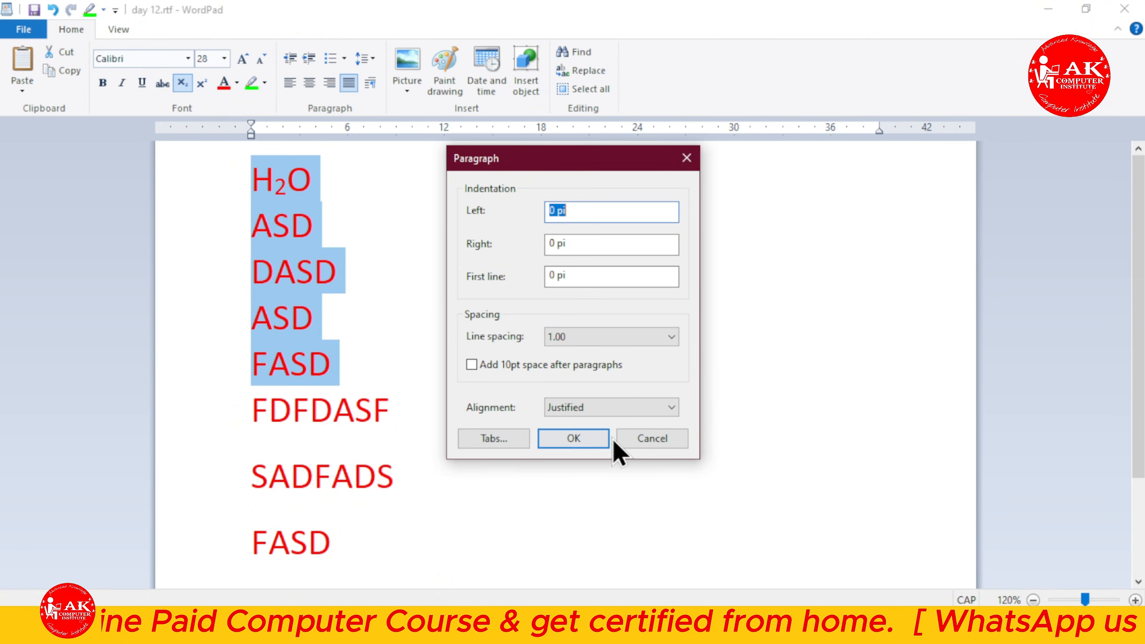
click(626, 438)
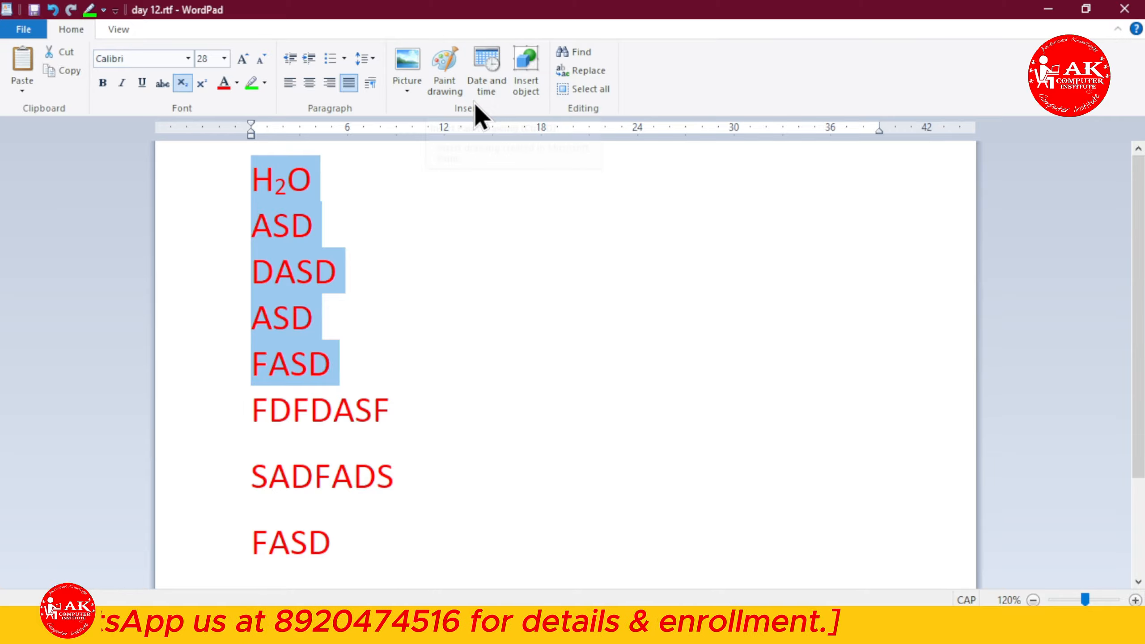
click(404, 246)
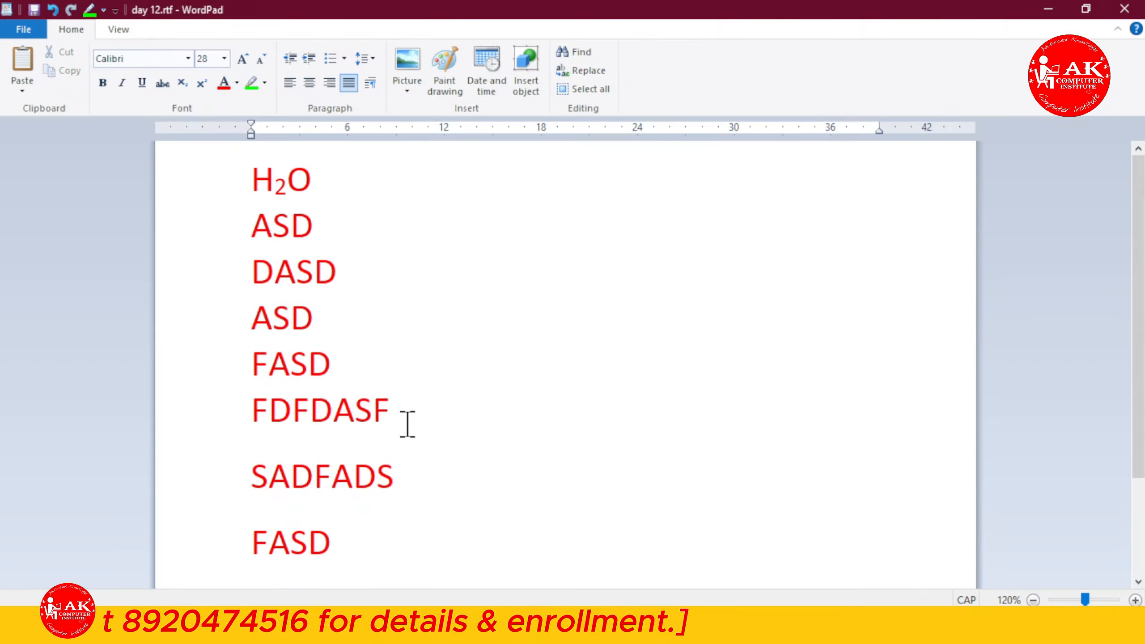
- Add several blank lines below the highlighted 10TH at the end of the document
click(442, 411)
key(Down)
key(Down)
key(Down)
key(Down)
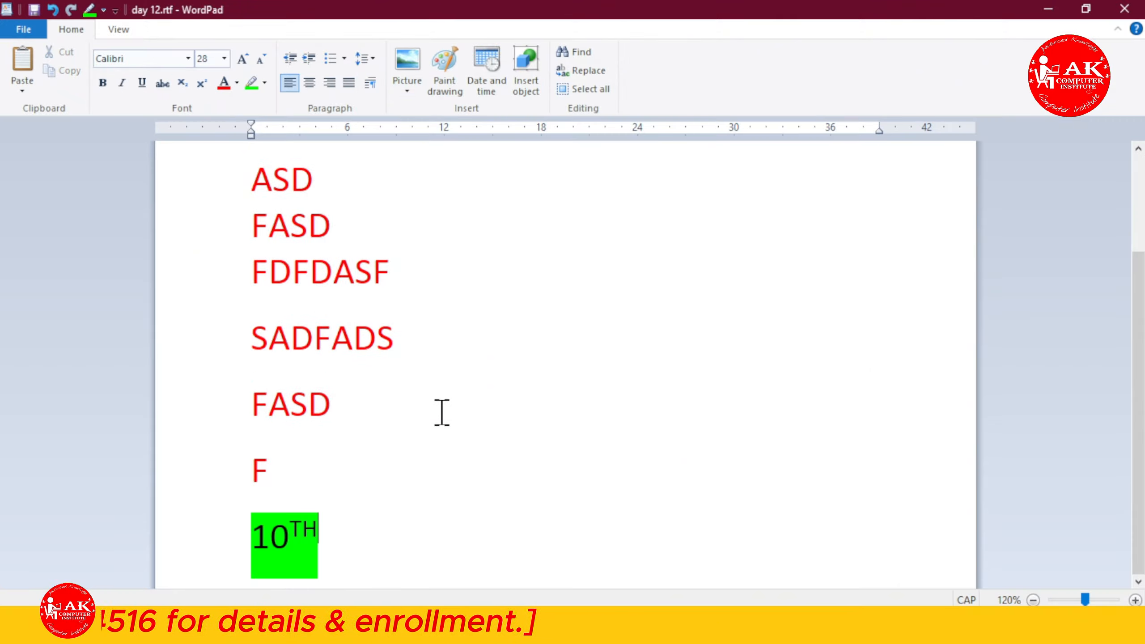
key(Down)
key(Return)
key(Return)
key(Return)
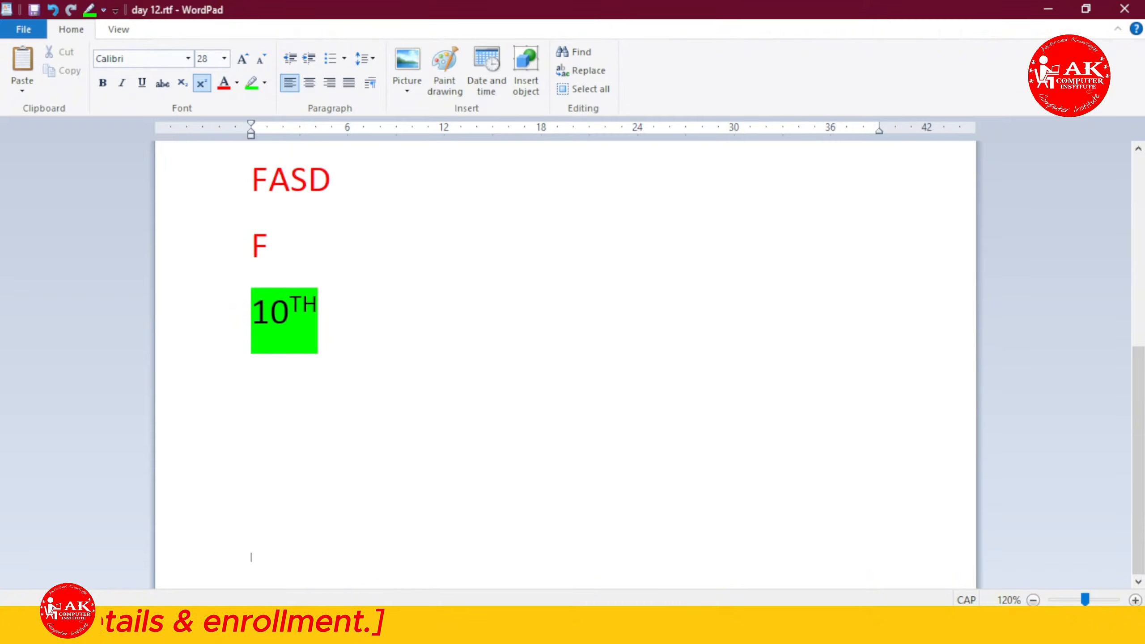
text(\)
key(Return)
key(BackSpace)
key(BackSpace)
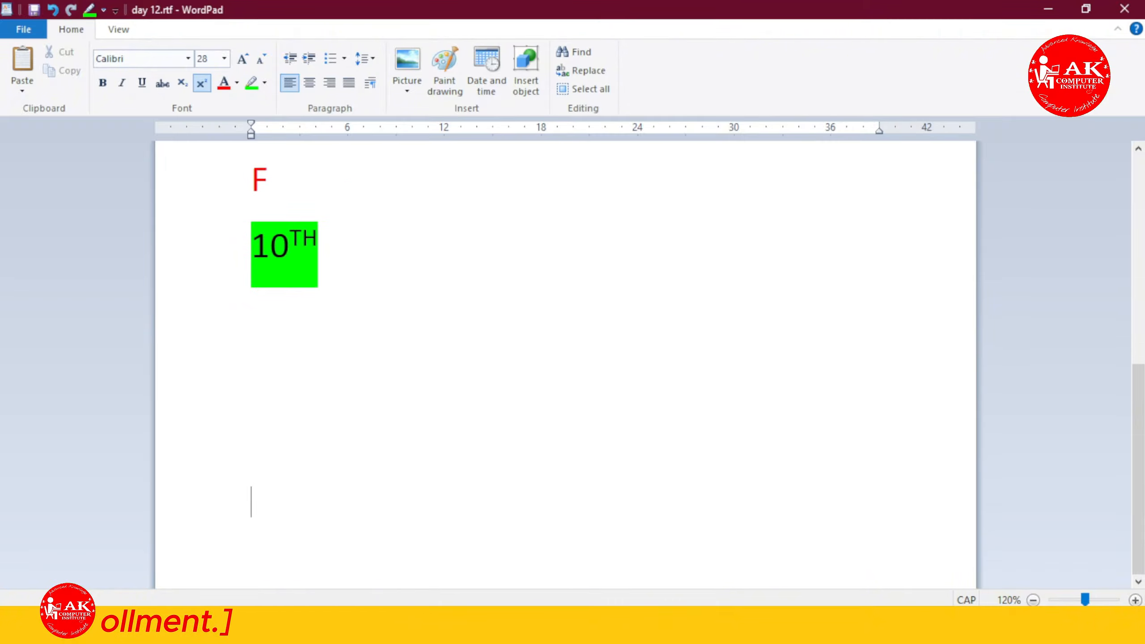
- Set the text highlight to no color at the end of the F line
click(327, 166)
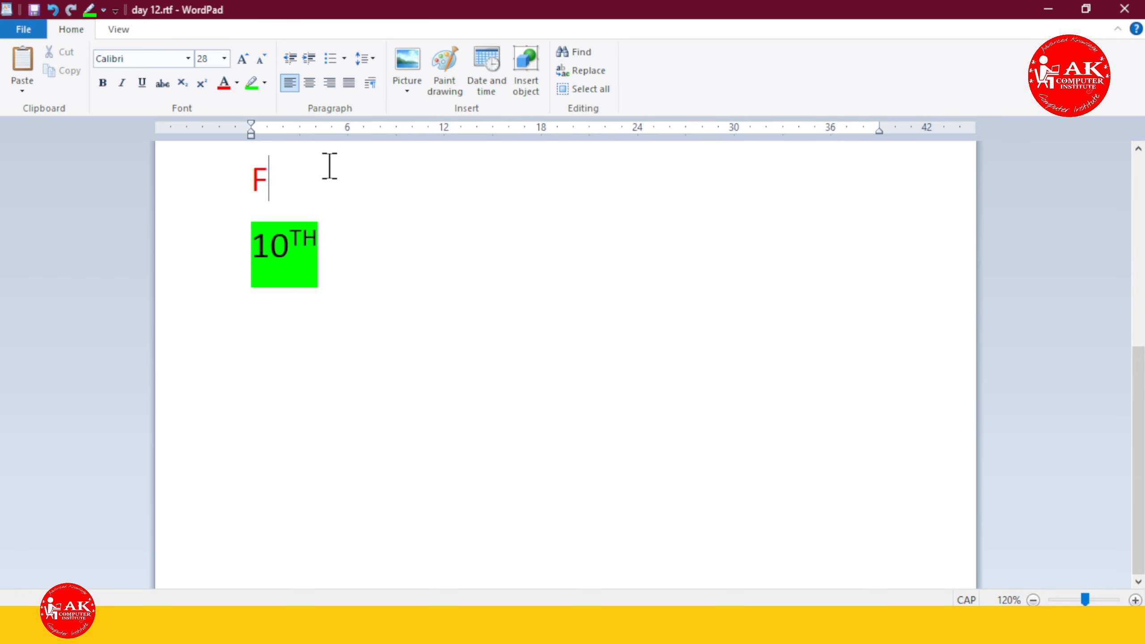
click(265, 83)
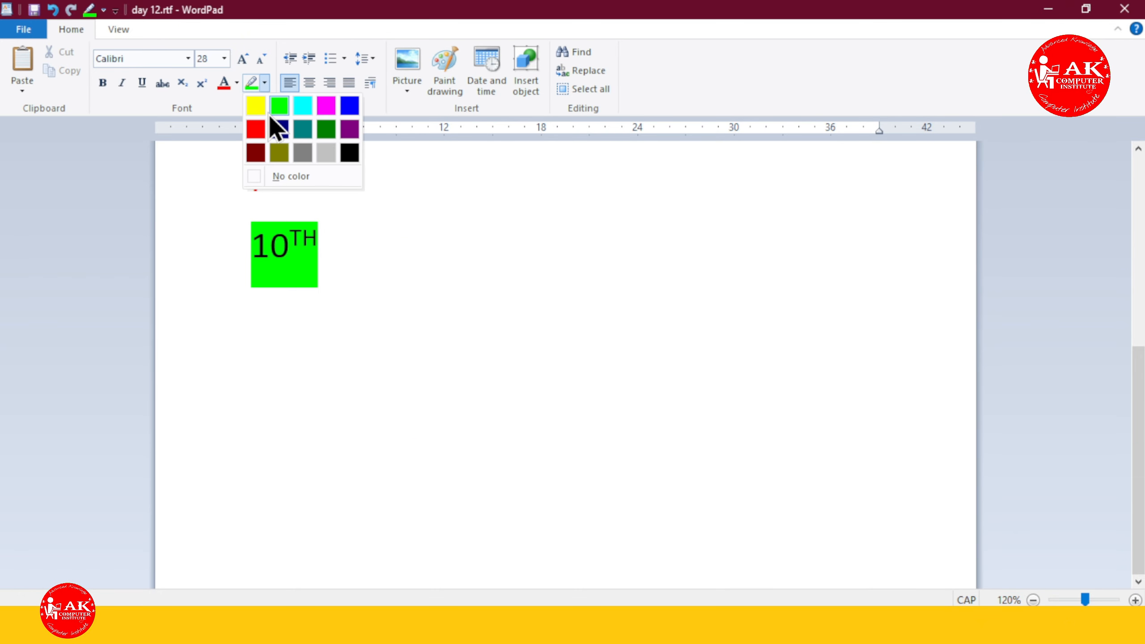
click(268, 178)
- Insert the picture of the student holding notebooks from the Pictures folder
click(403, 90)
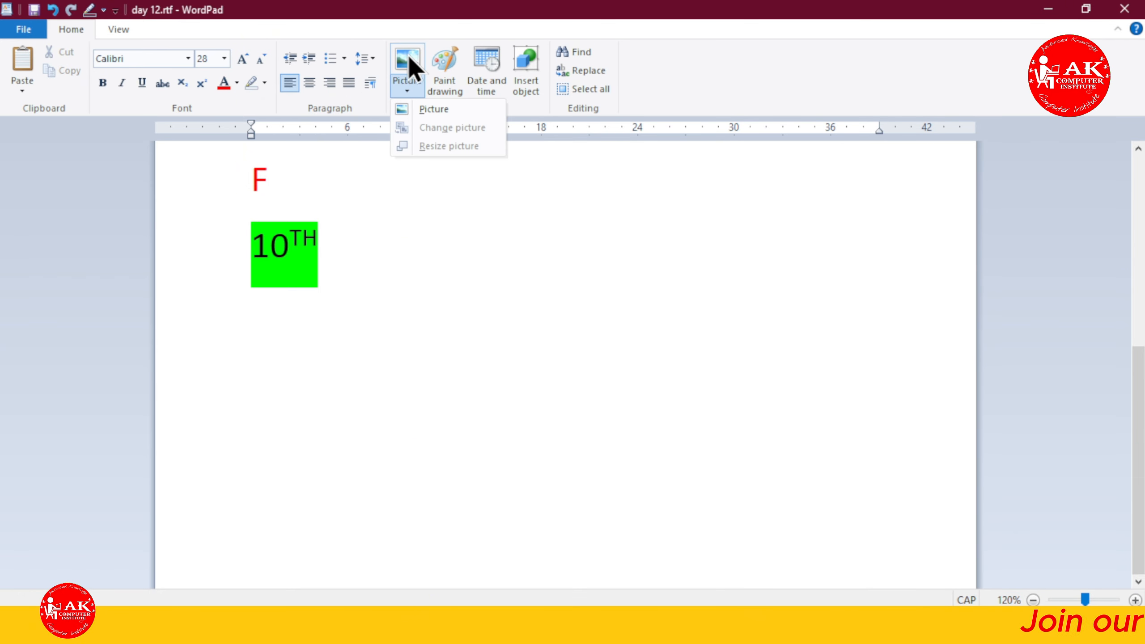
click(433, 113)
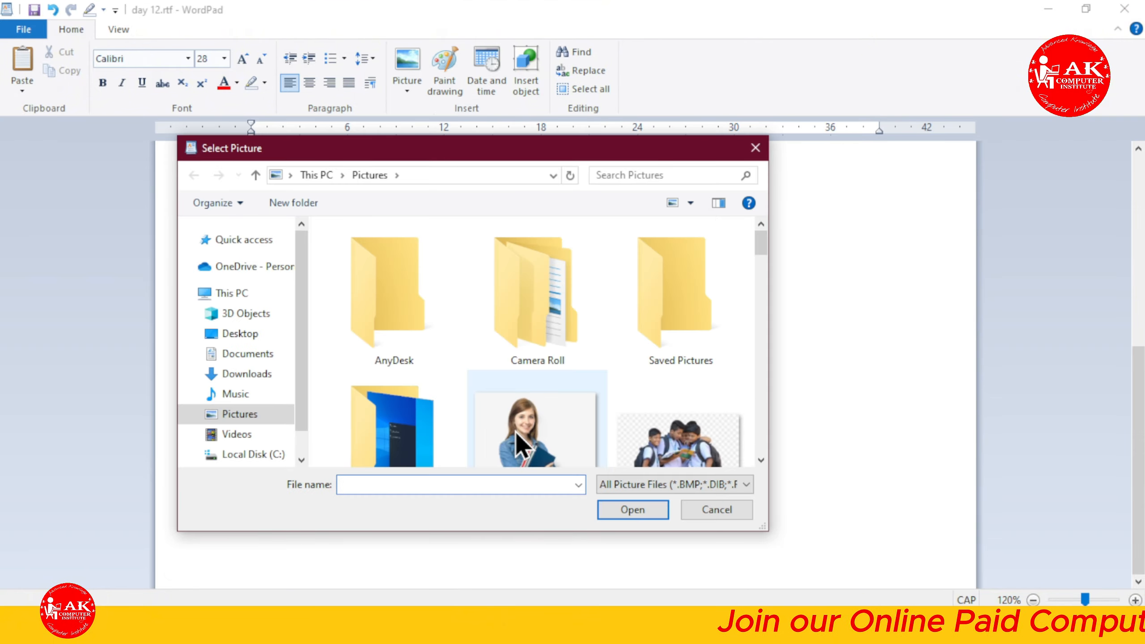
click(514, 429)
click(628, 507)
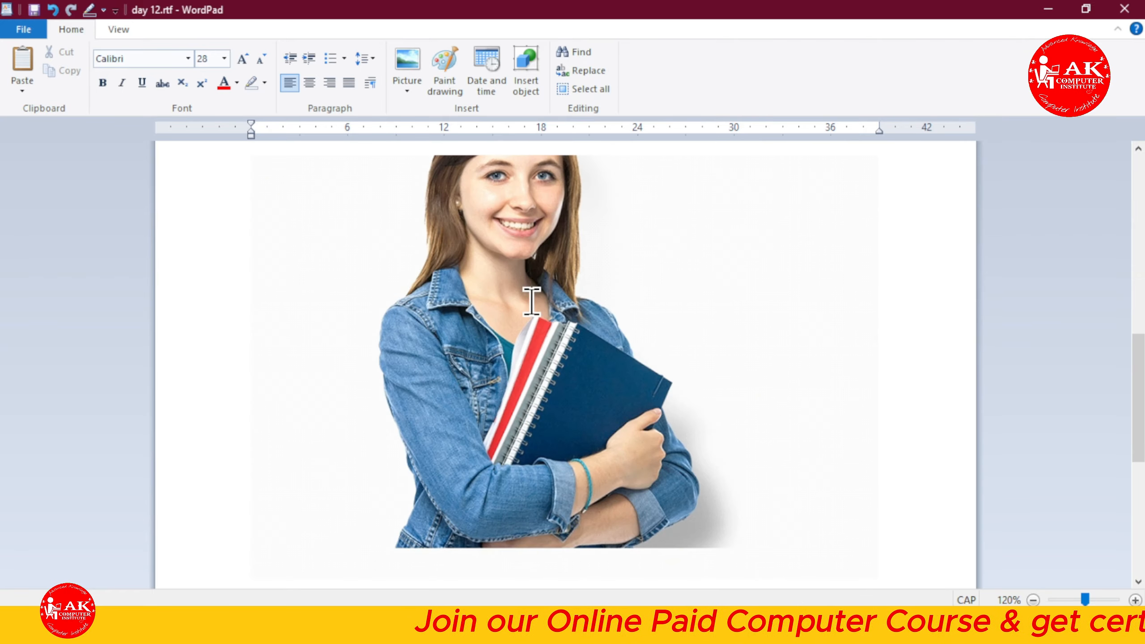
- Shrink the student picture to about 16 picas wide and move it up directly after the letter F
click(529, 305)
scroll(428, 388, up, 5)
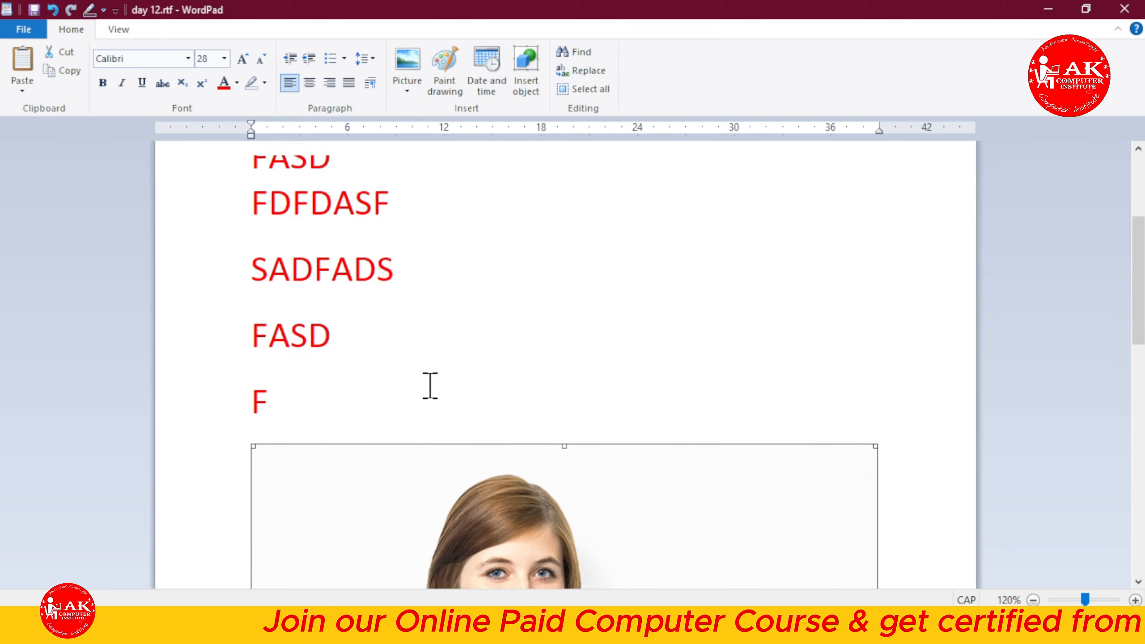
scroll(283, 307, down, 3)
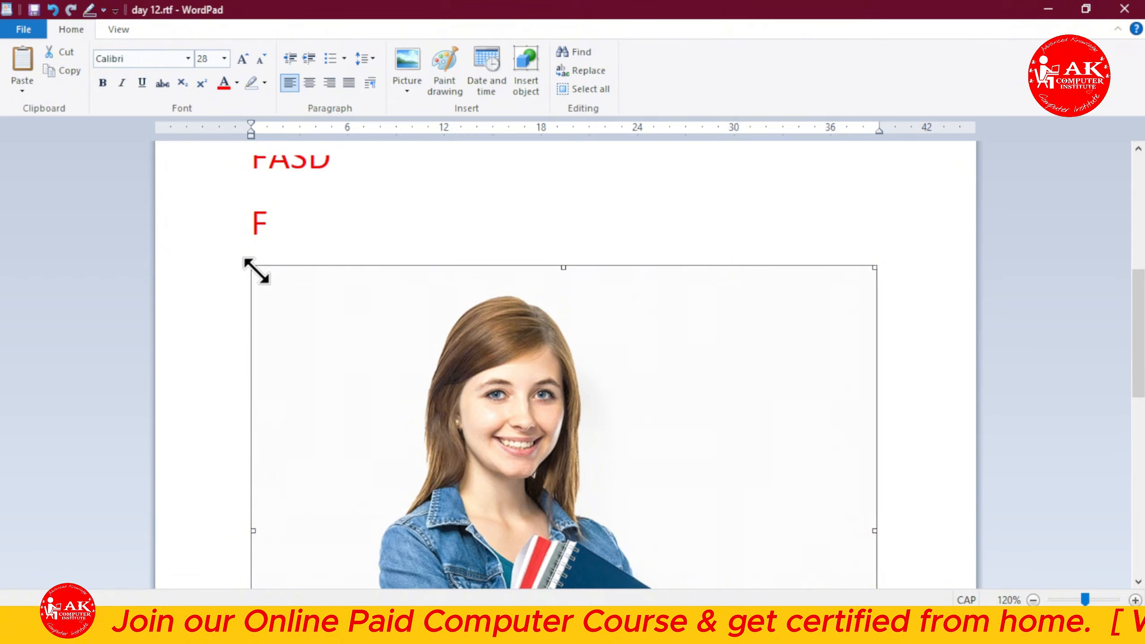
drag(253, 268, 565, 562)
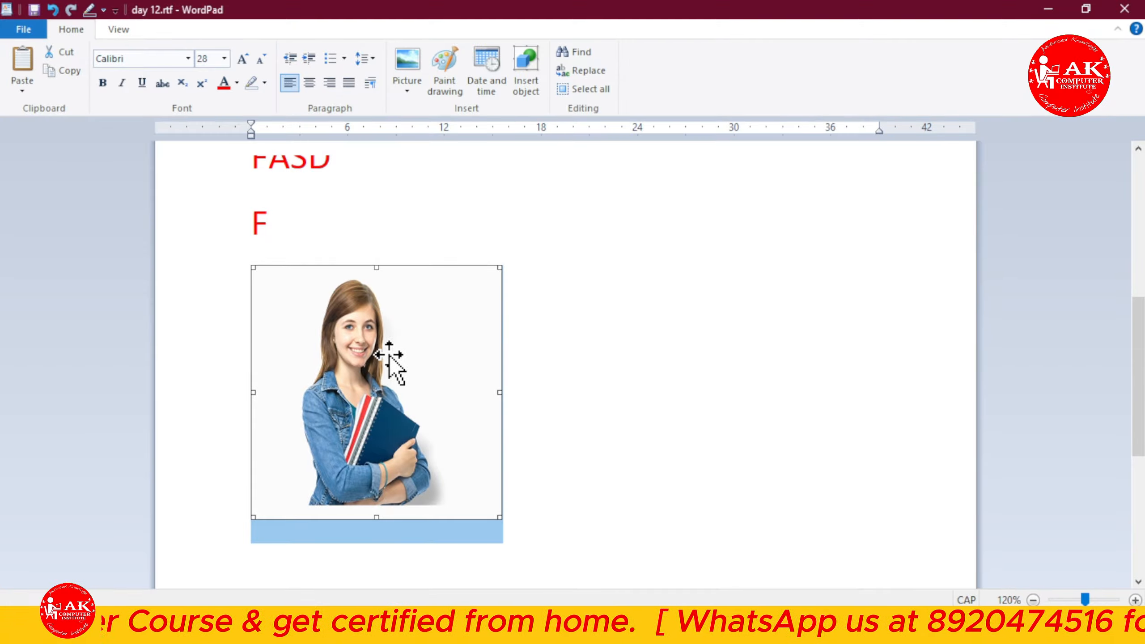
drag(363, 410, 766, 226)
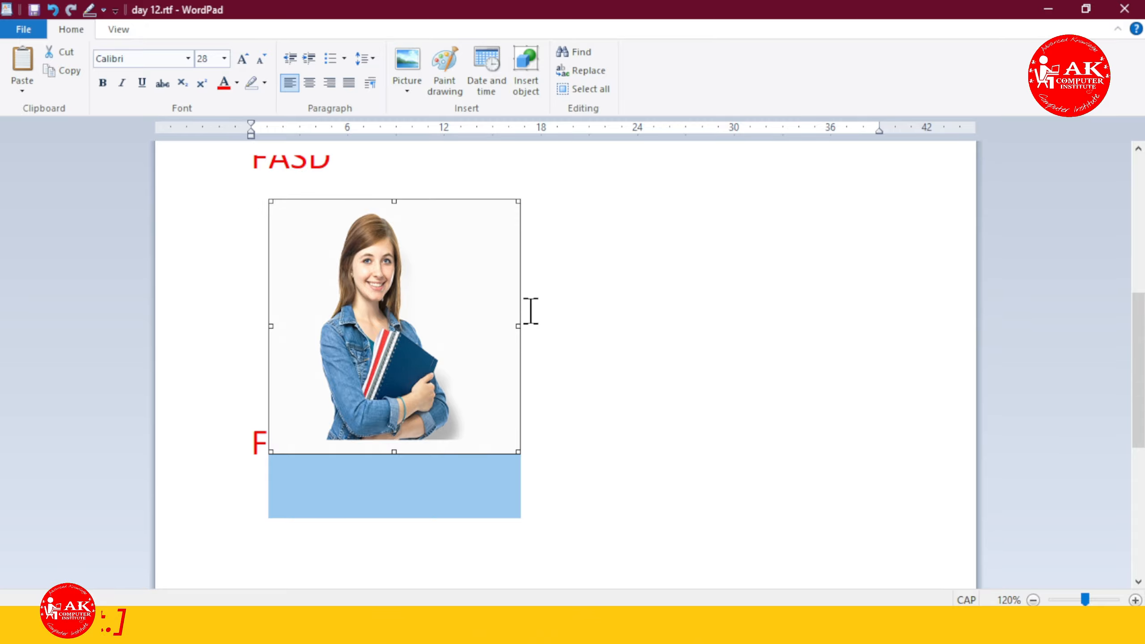
click(638, 327)
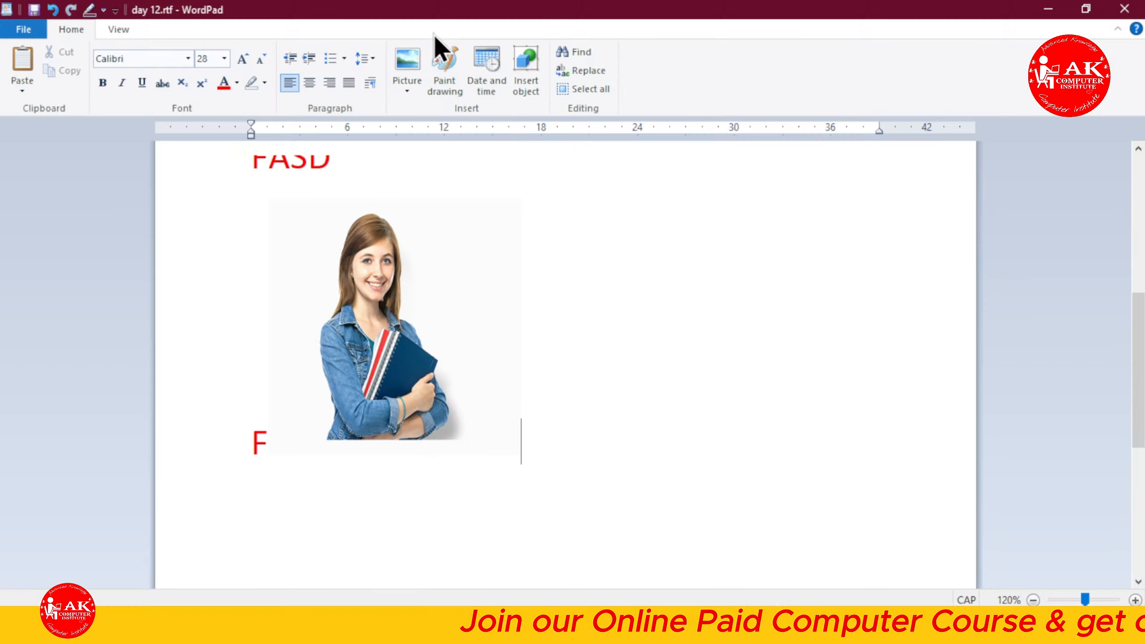
- Insert a Paint drawing after the student picture and enlarge its canvas to about 605 × 255 px
click(450, 78)
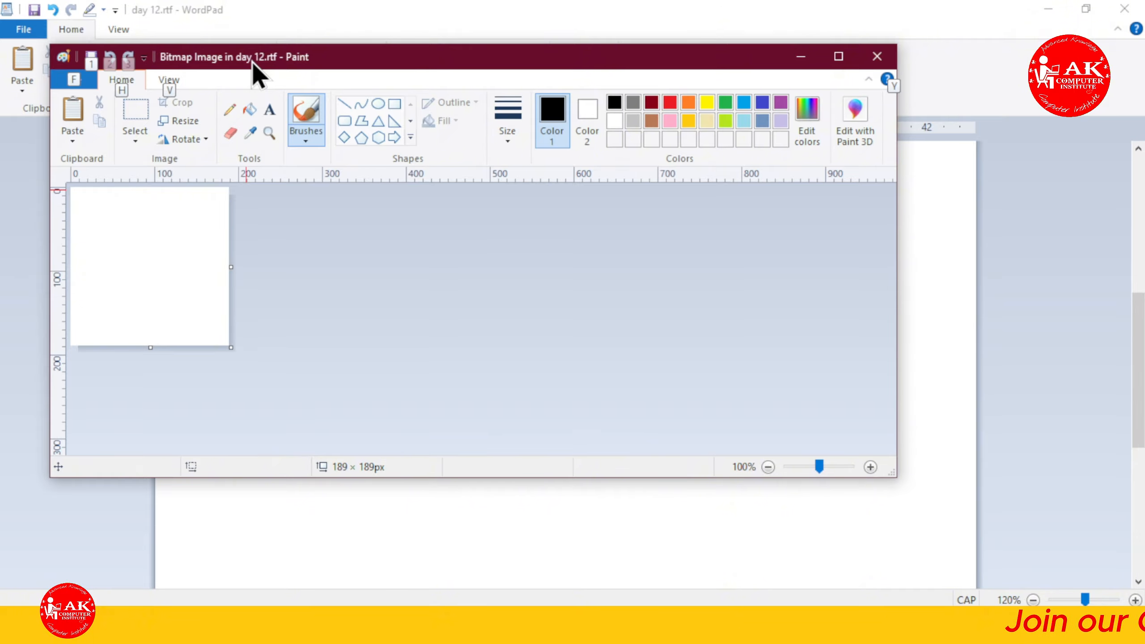
key(alt+Tab)
key(super)
key(super)
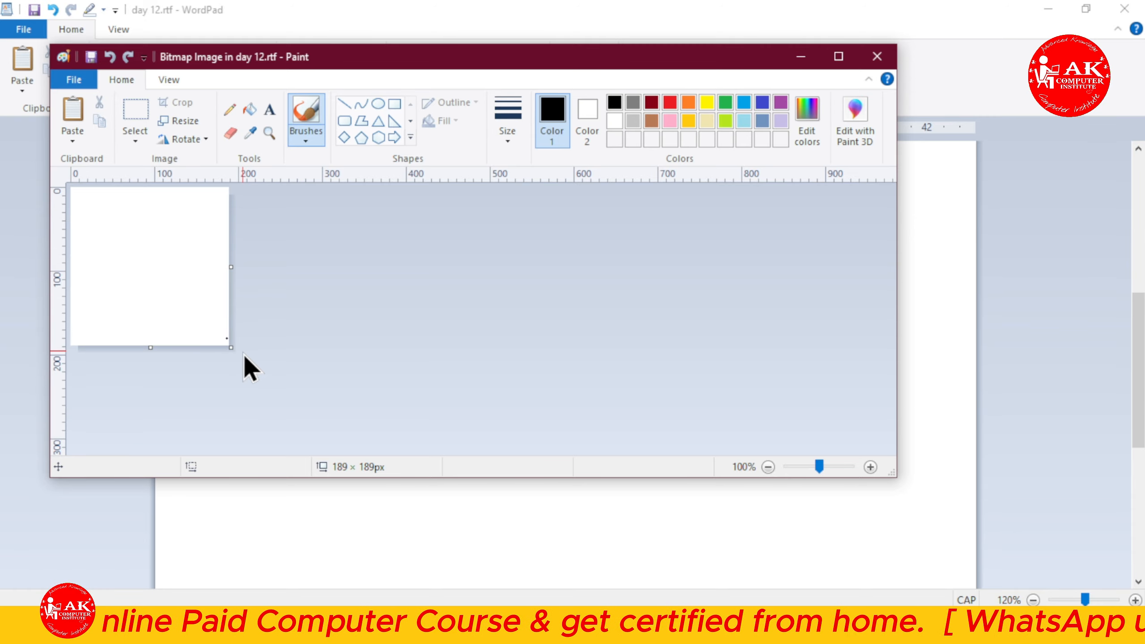
mouse_move(230, 347)
mouse_down()
mouse_move(344, 354)
mouse_move(577, 401)
mouse_up()
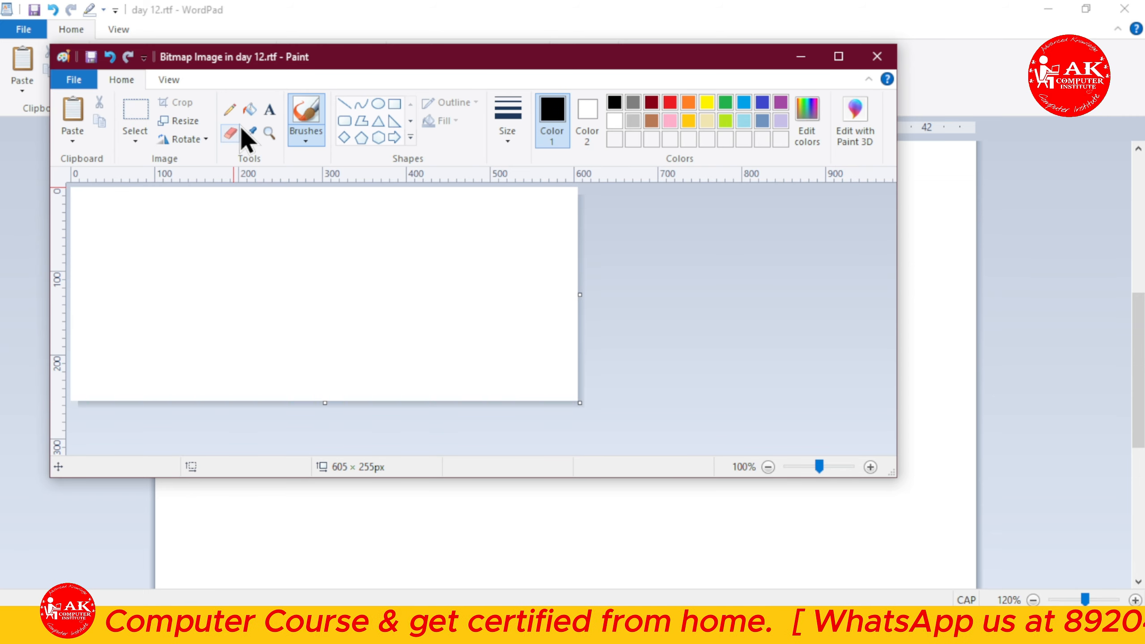
- Draw an irregular closed polygon with a black outline, about 379 × 142 px, on the Paint canvas
click(361, 120)
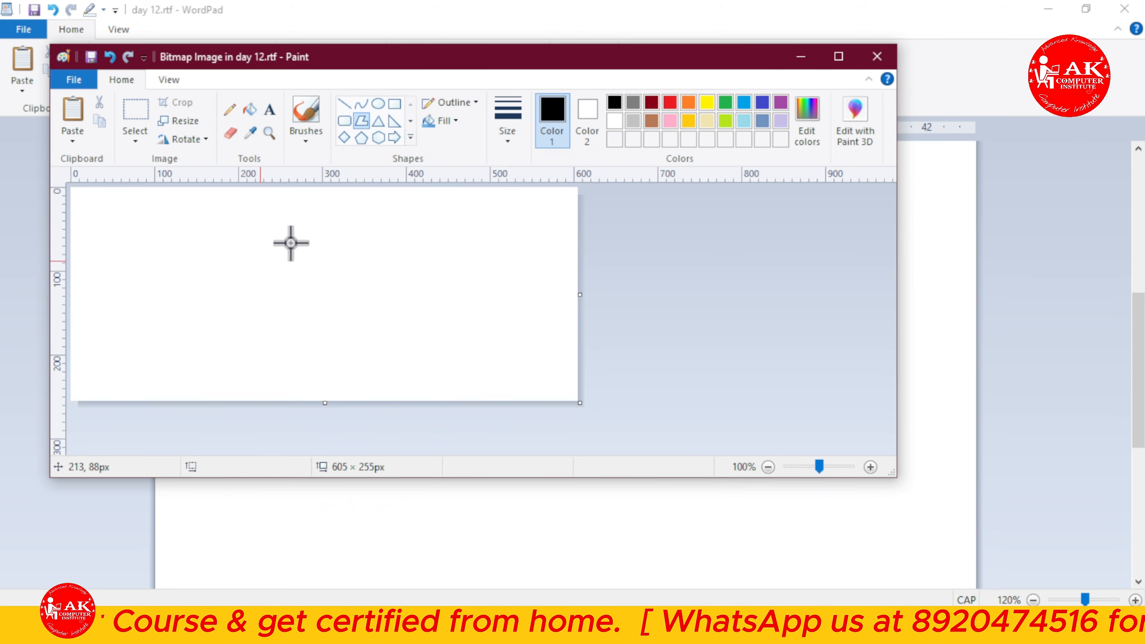
drag(140, 218, 394, 228)
click(265, 306)
click(395, 276)
click(459, 238)
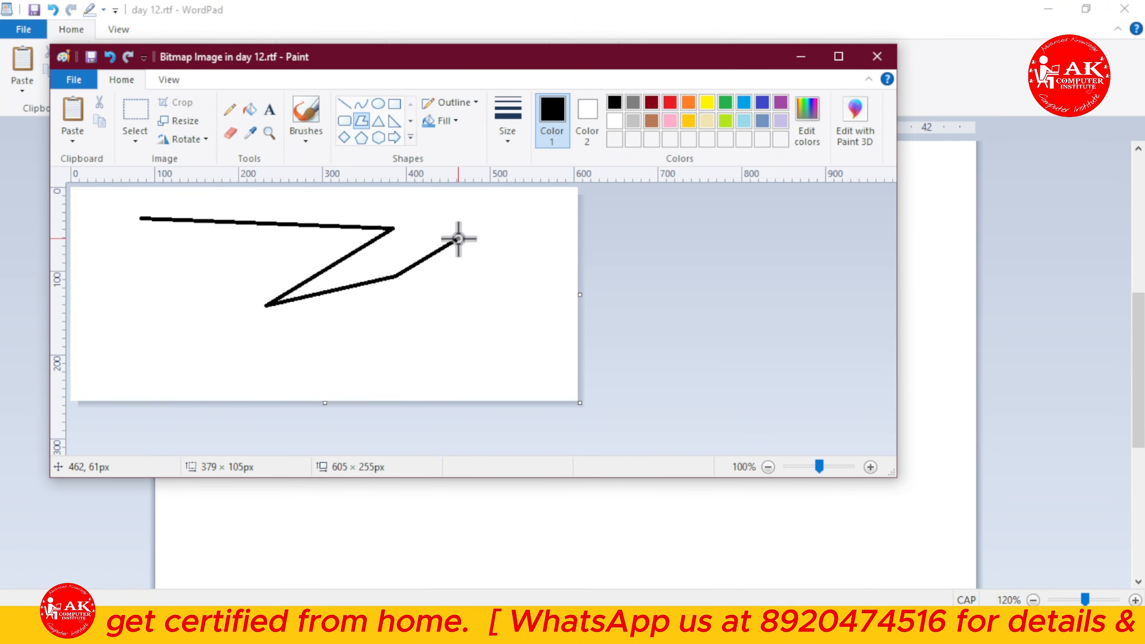
click(458, 313)
click(332, 336)
click(239, 330)
click(224, 256)
click(211, 270)
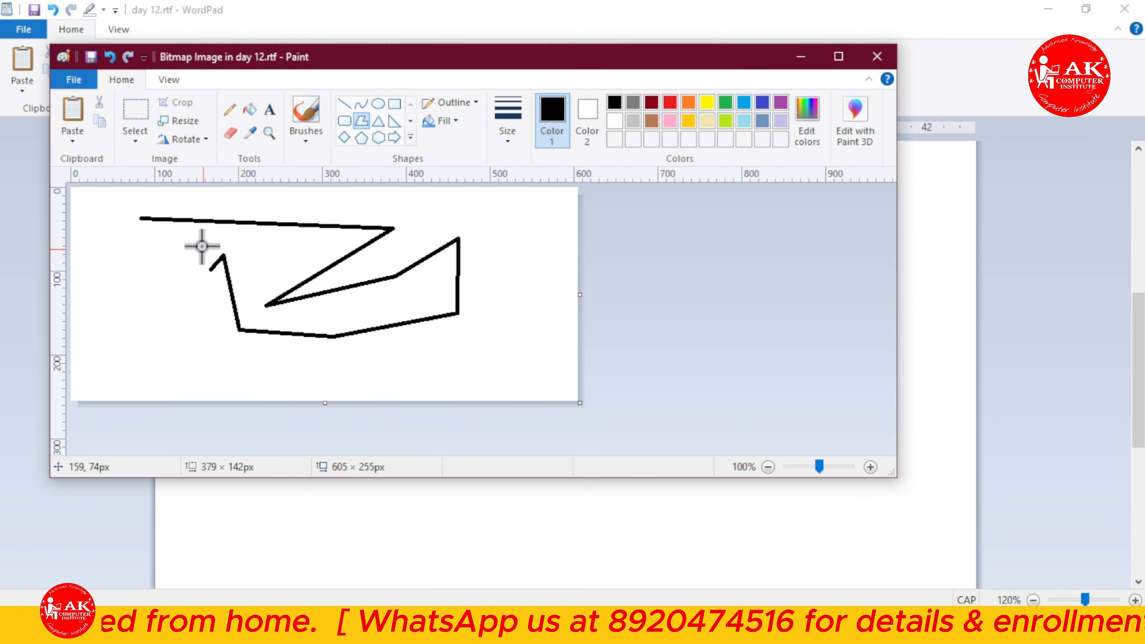
click(142, 218)
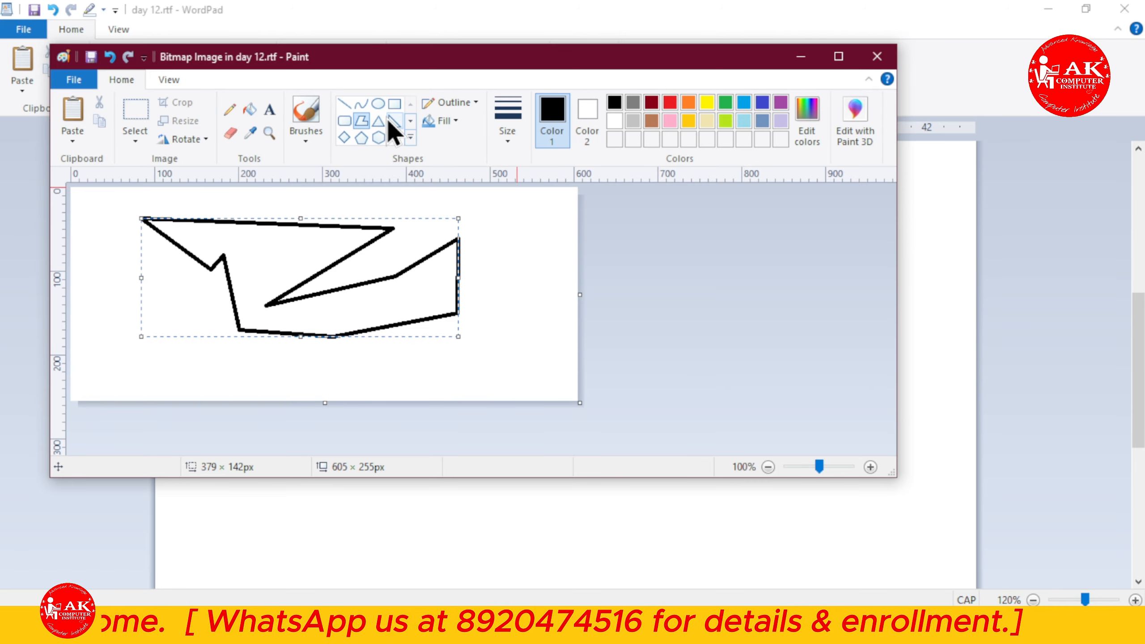
- Fill the polygon with black and close Paint to return to the document
click(251, 110)
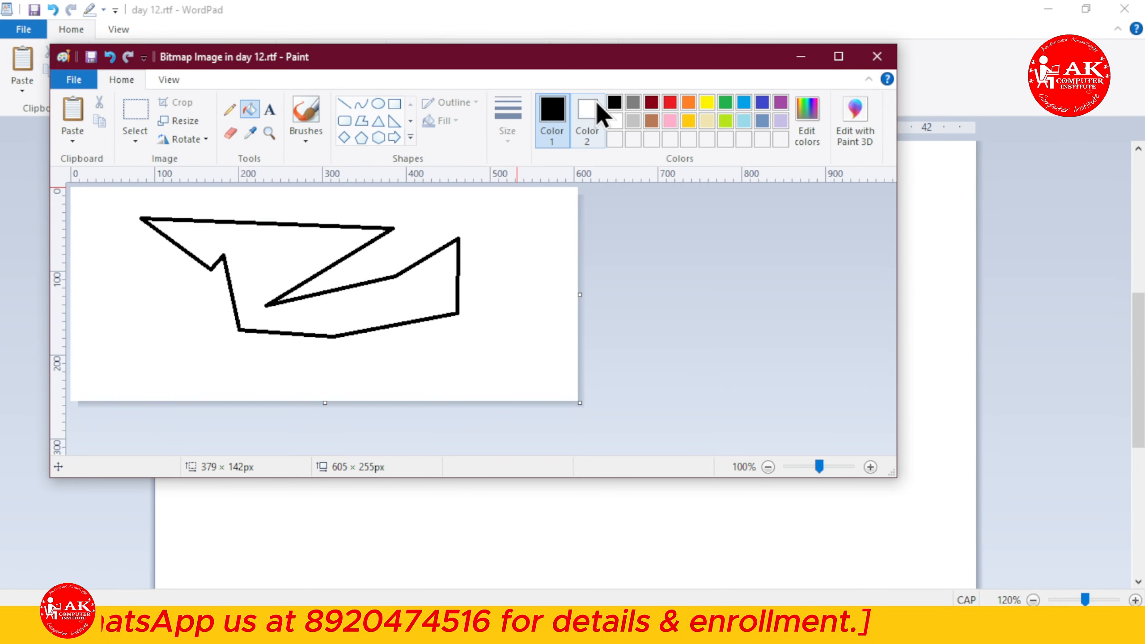
click(275, 292)
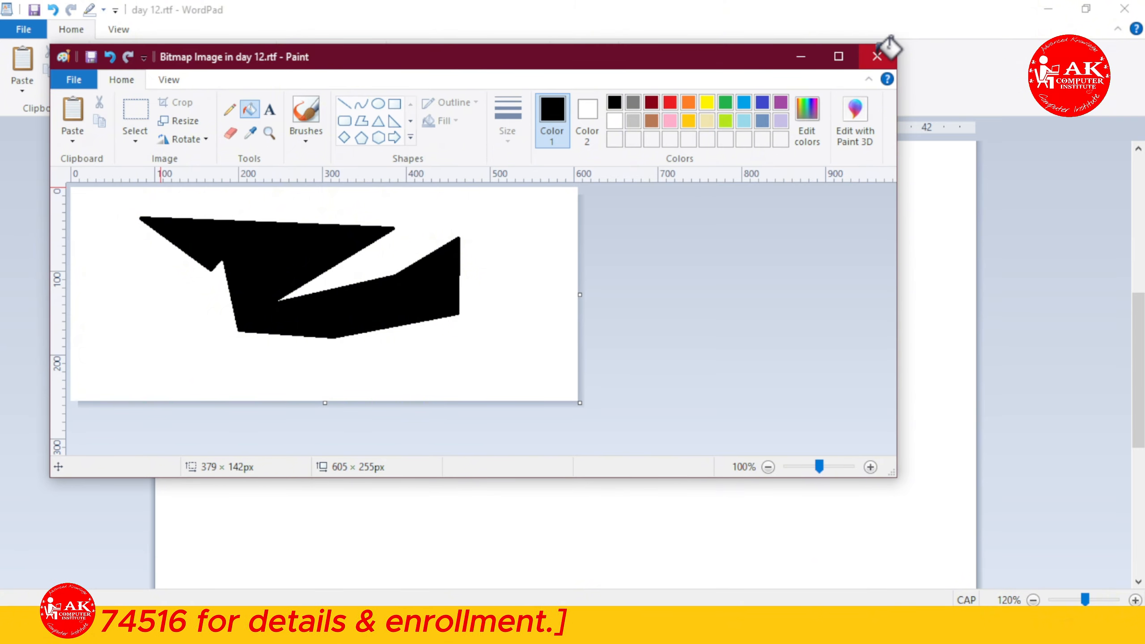
click(878, 59)
- Insert another Paint drawing on a blank line above 10TH, fill its whole canvas with black and return to the document
scroll(585, 392, down, 4)
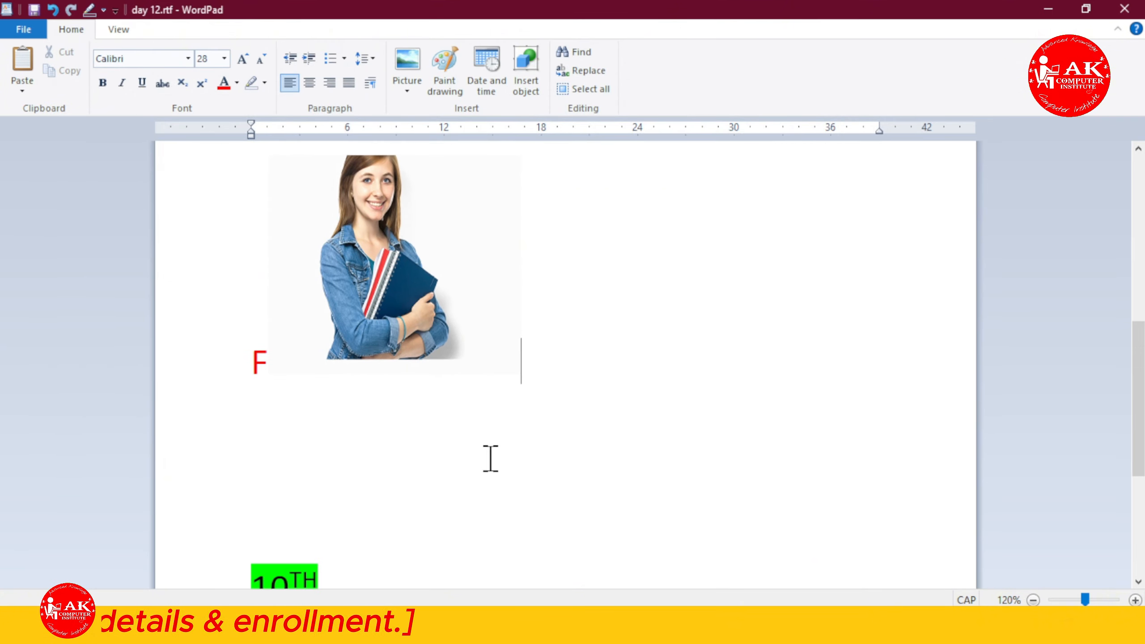
click(511, 239)
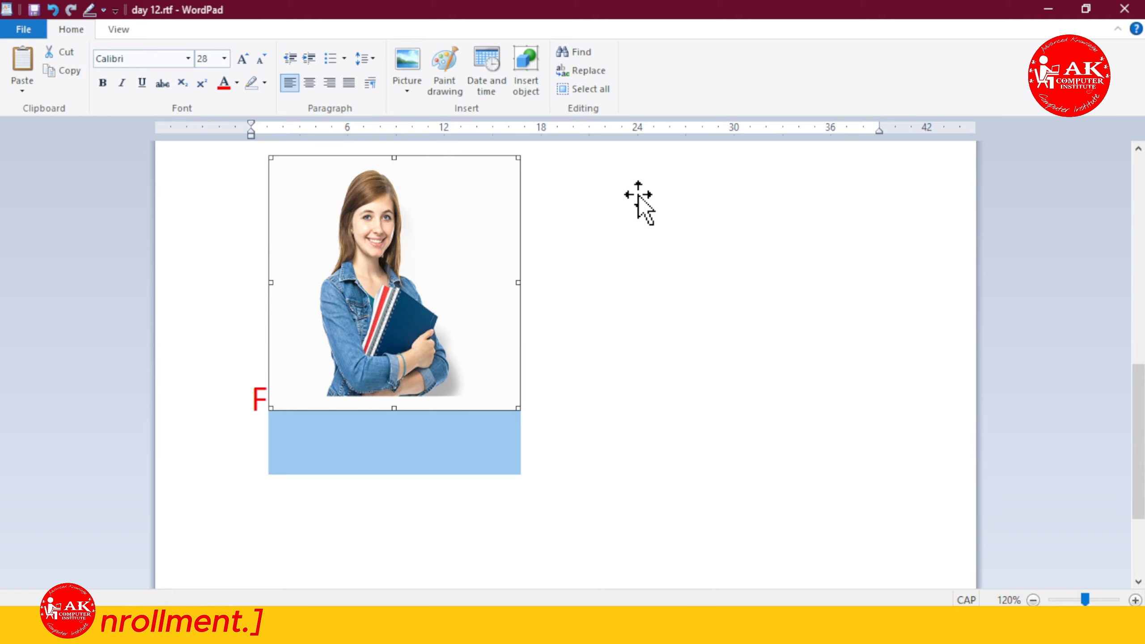
scroll(633, 312, down, 2)
click(404, 404)
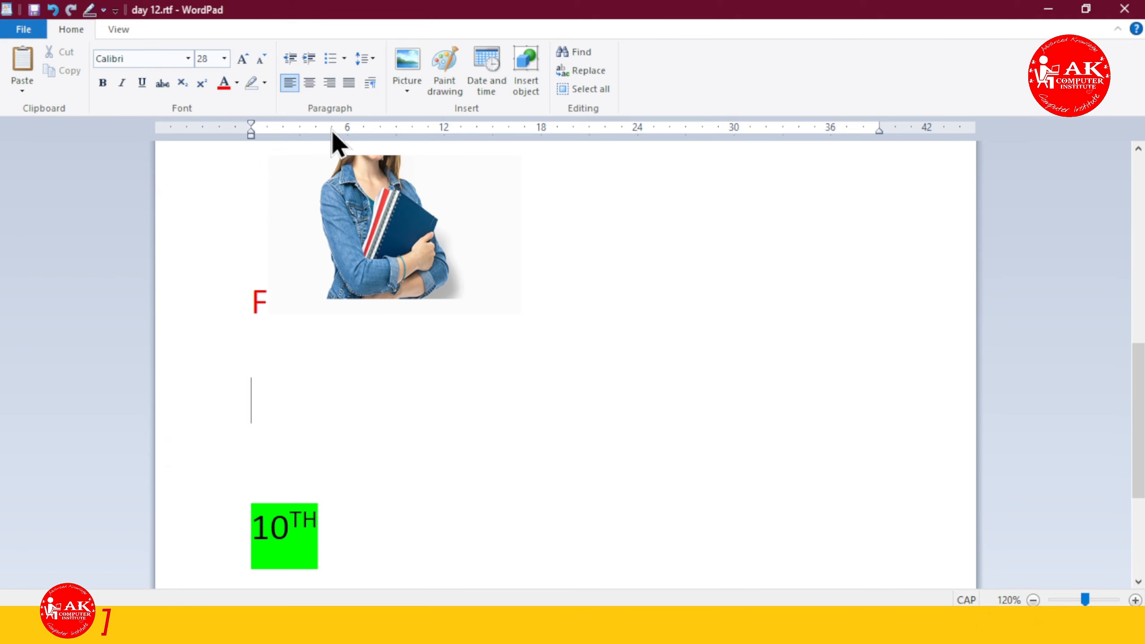
click(468, 70)
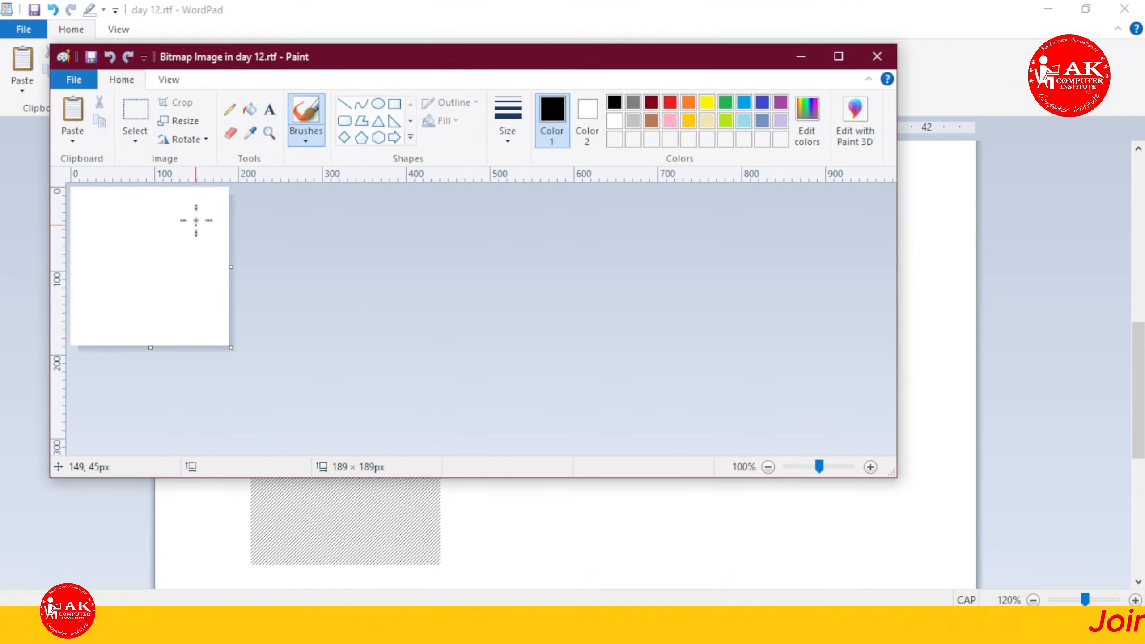
click(250, 110)
click(176, 208)
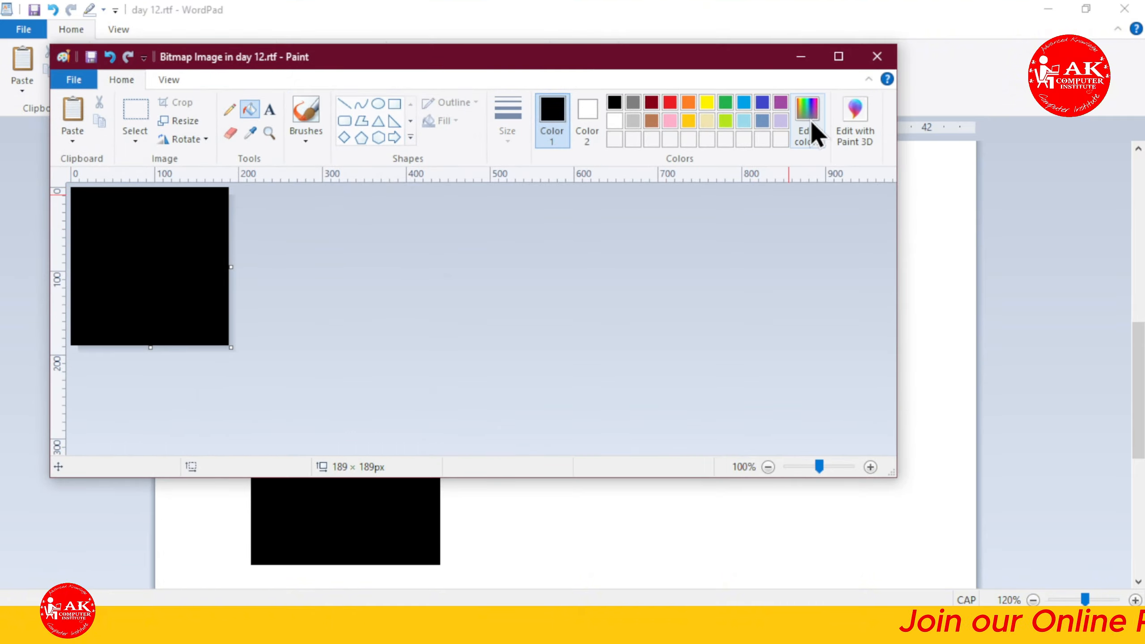
click(877, 56)
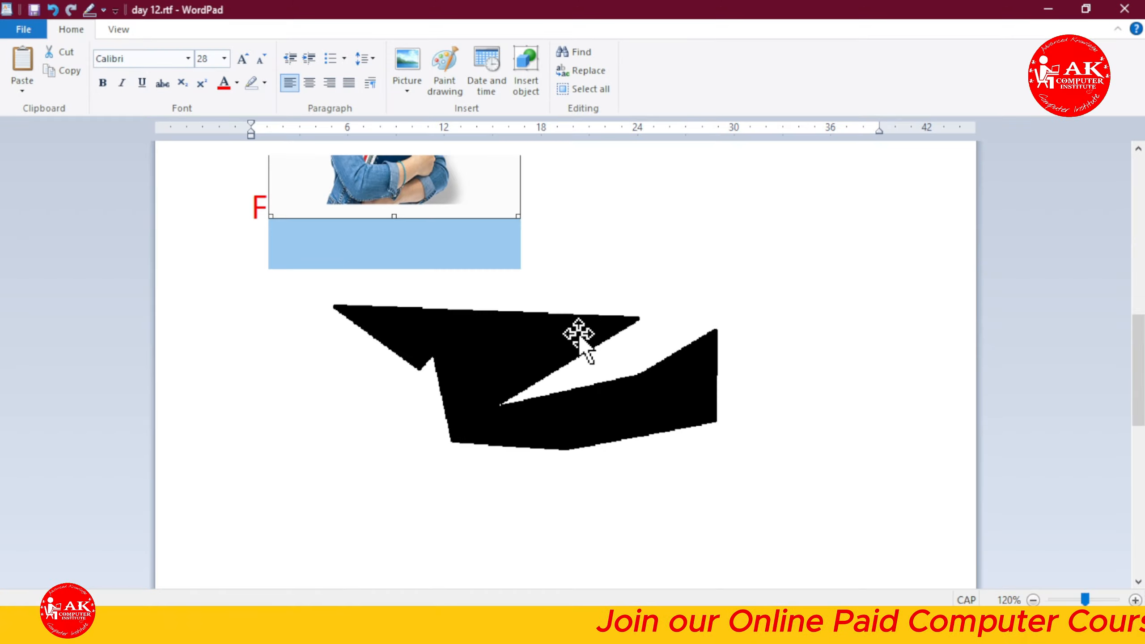
- Check both inserted drawings and delete the black polygon drawing above the black square
click(797, 361)
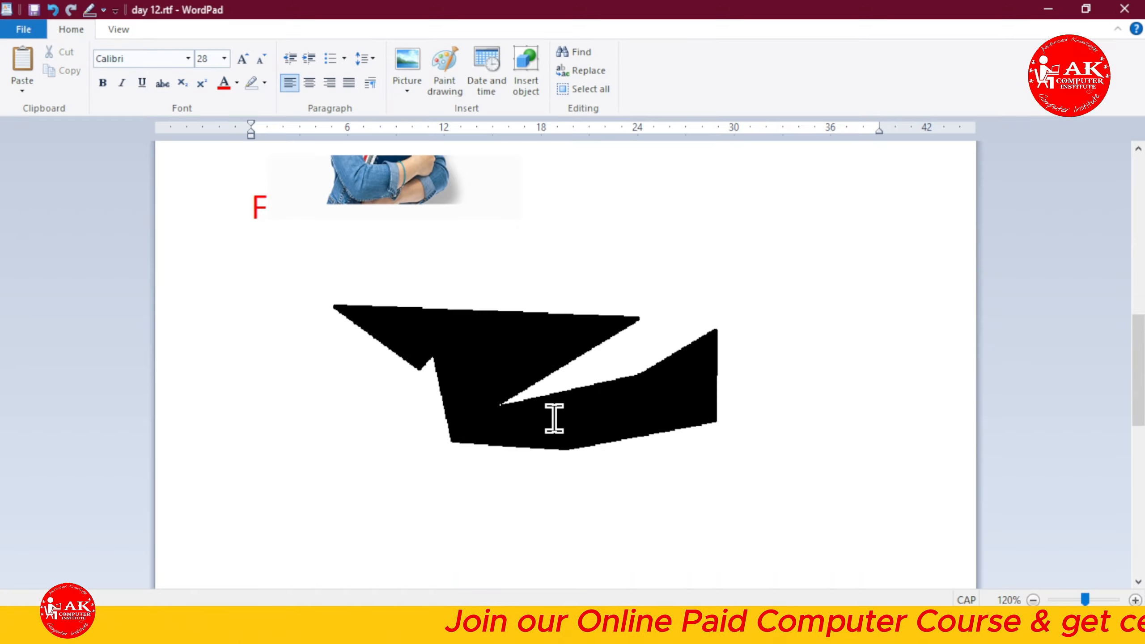
scroll(542, 401, down, 5)
scroll(511, 408, down, 1)
click(419, 386)
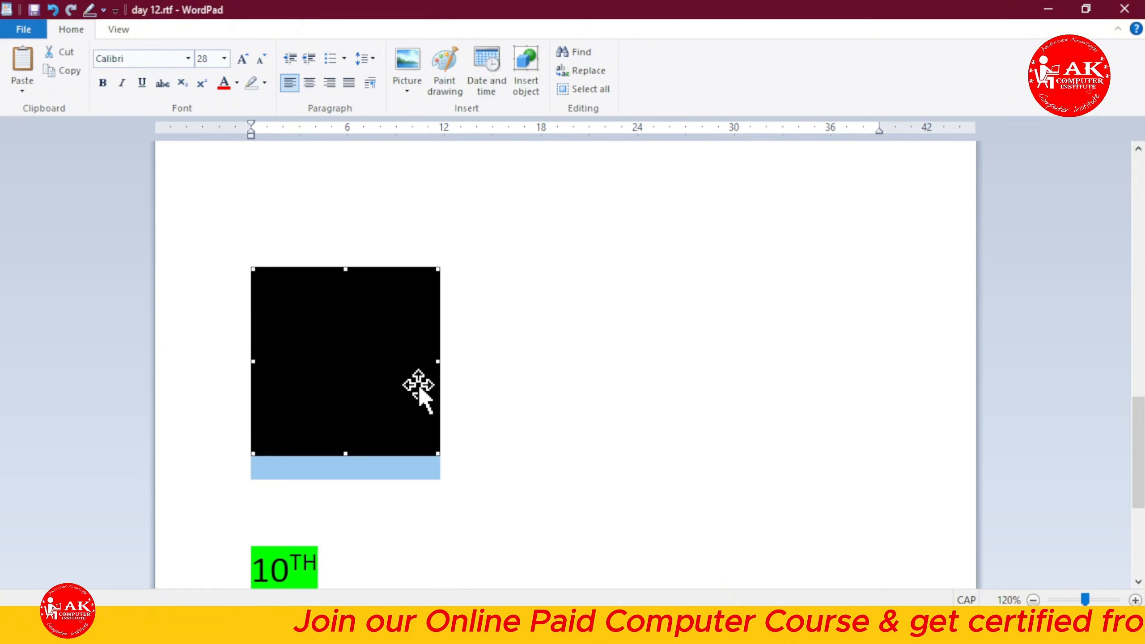
click(684, 422)
scroll(649, 392, up, 2)
scroll(649, 391, up, 2)
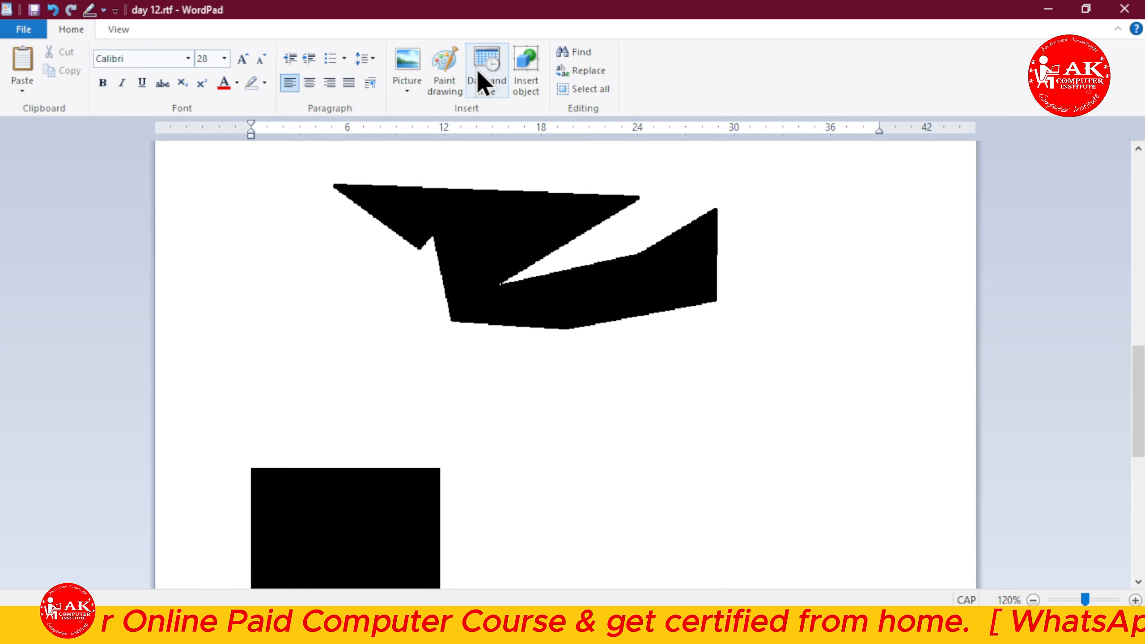
scroll(409, 335, down, 1)
click(408, 342)
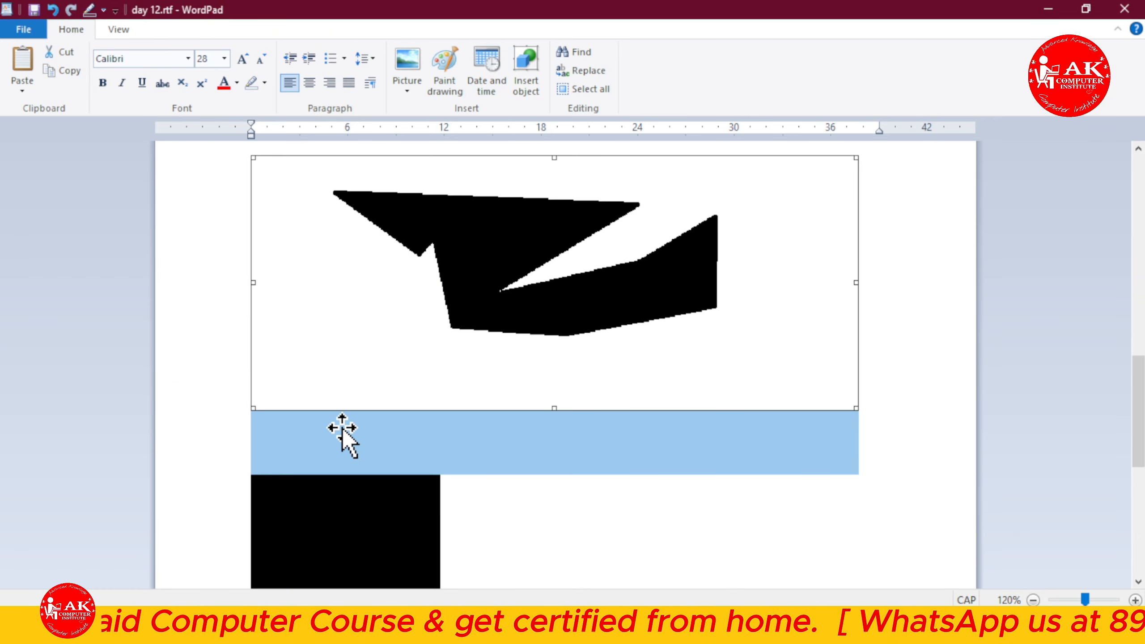
key(Delete)
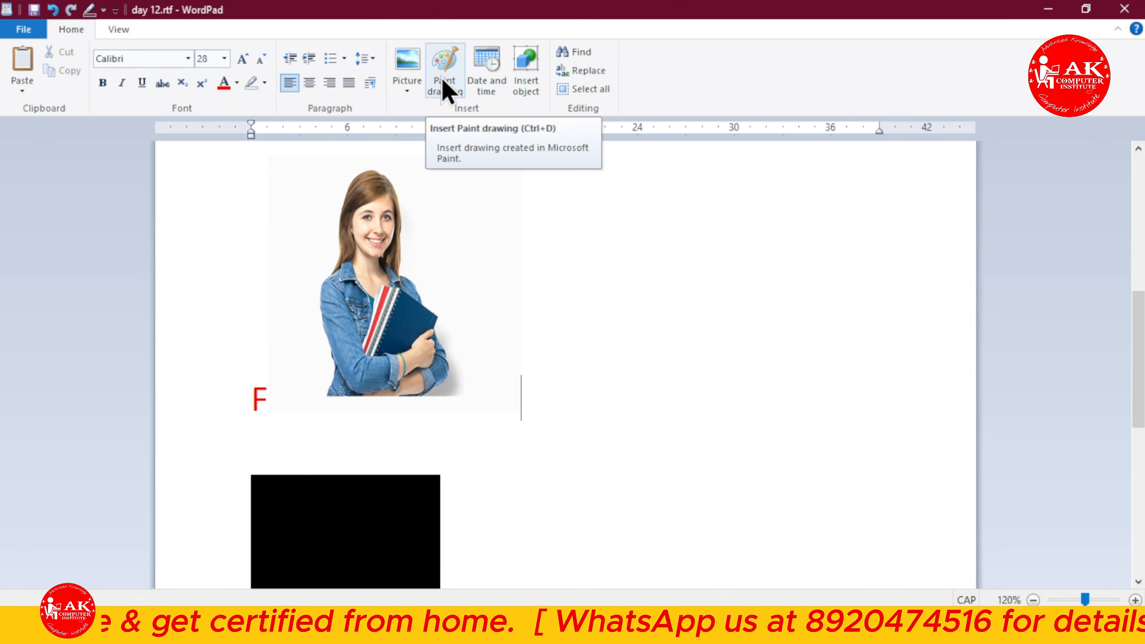
- Insert the date between the student picture and the black square in the format Tuesday, 7 October 2025
click(475, 76)
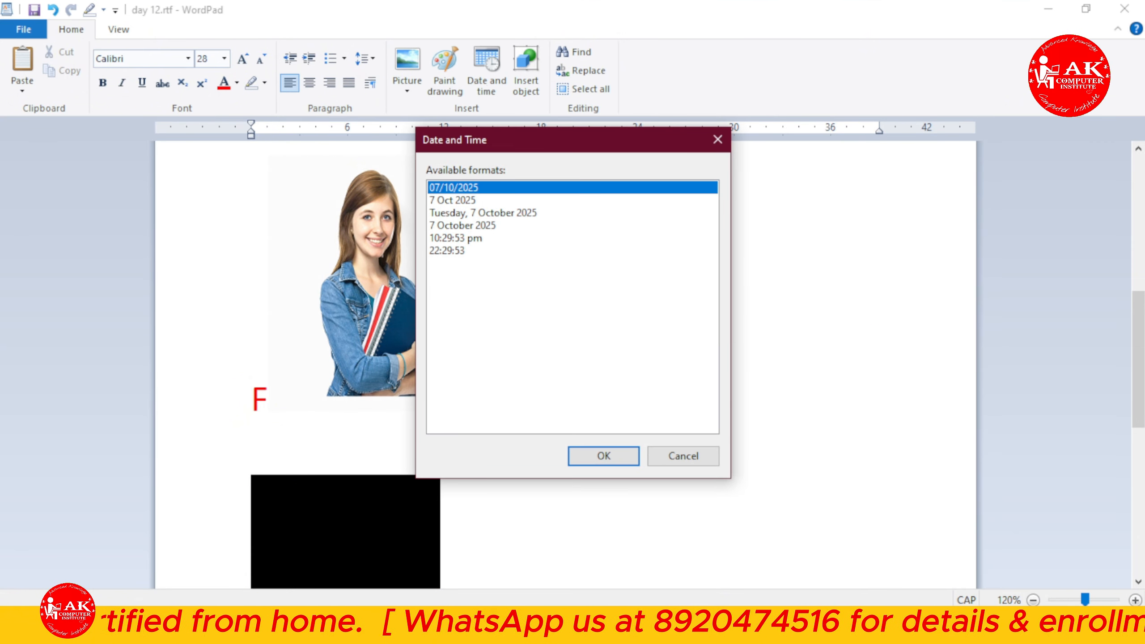
click(491, 214)
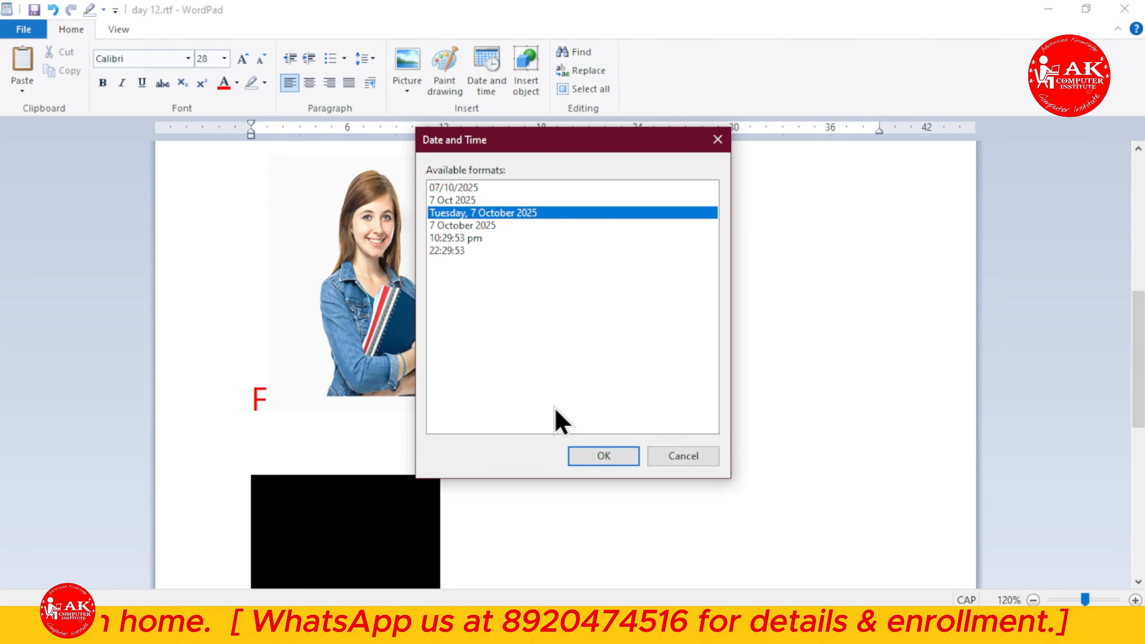
click(604, 457)
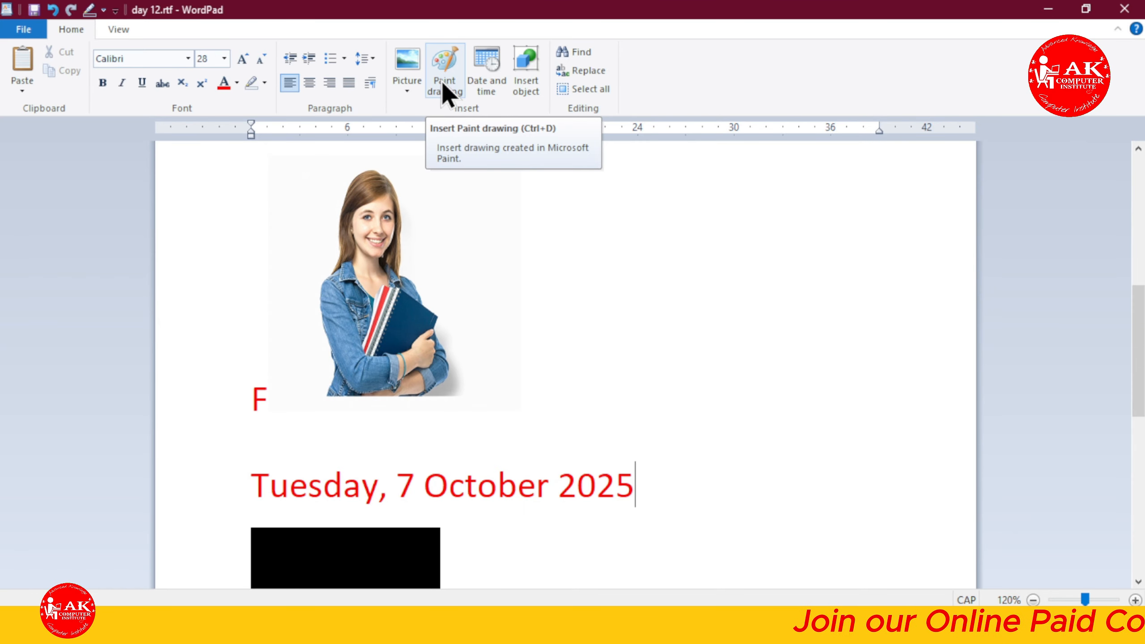
- Look through the object types available for insertion and leave without inserting one
click(527, 74)
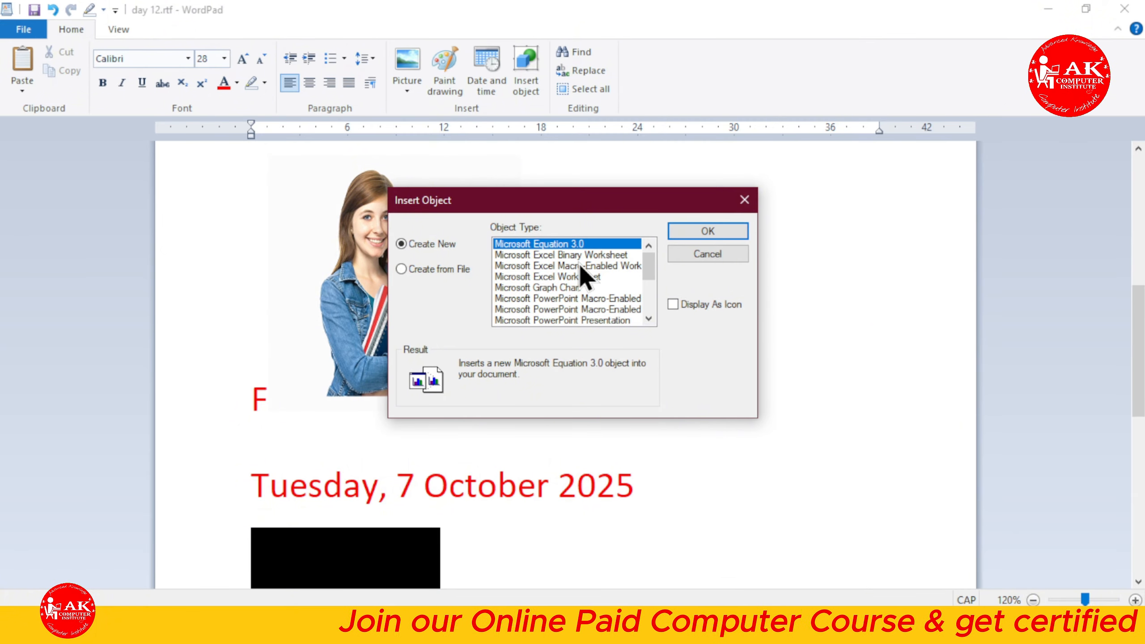
drag(653, 267, 651, 307)
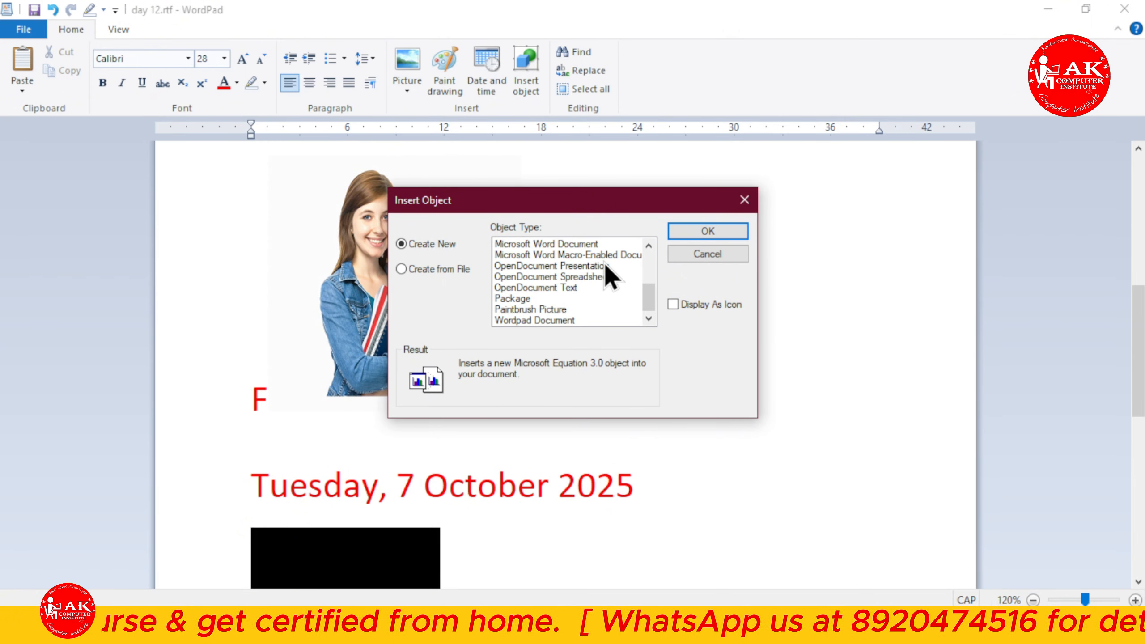
click(745, 199)
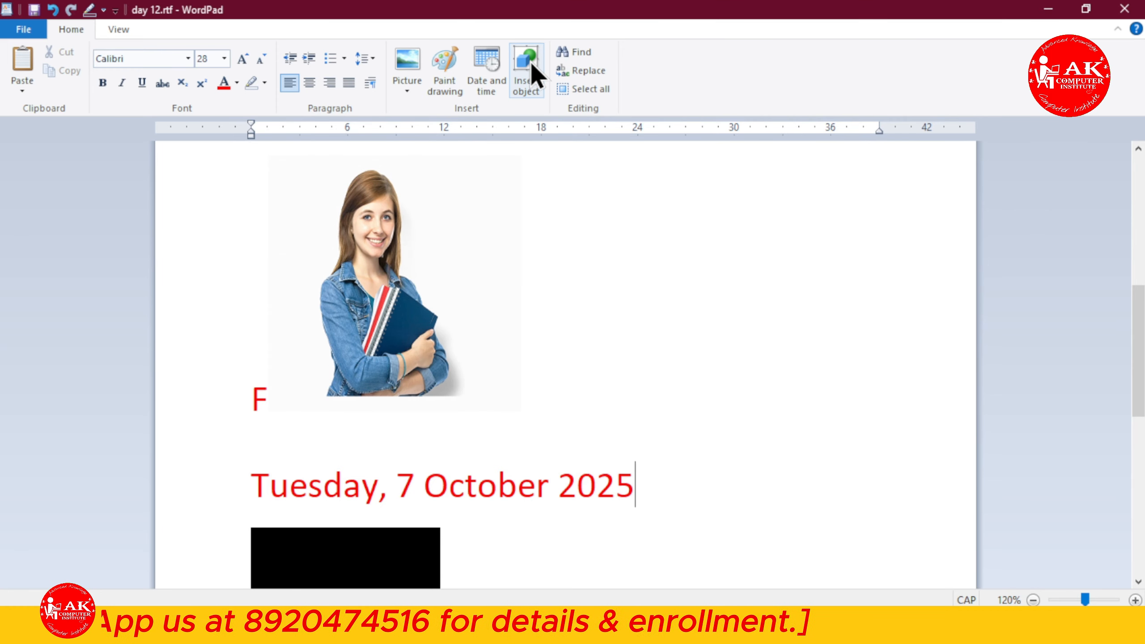
- Search the document for 2025 and check for further occurrences, keeping the search window clear of the text
click(572, 53)
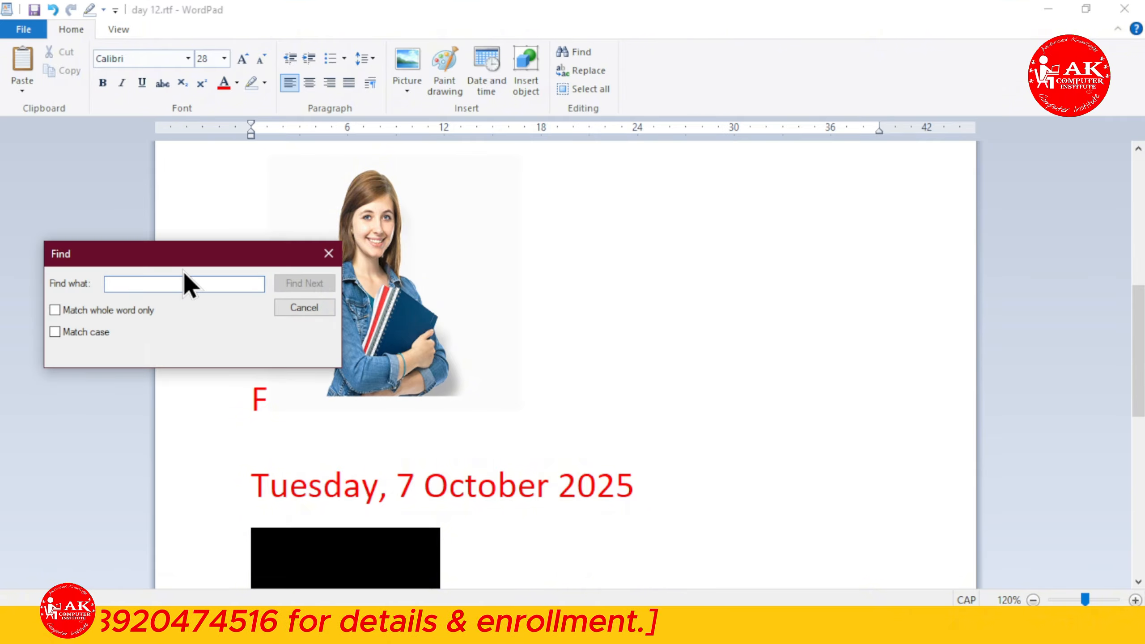
drag(157, 262, 591, 236)
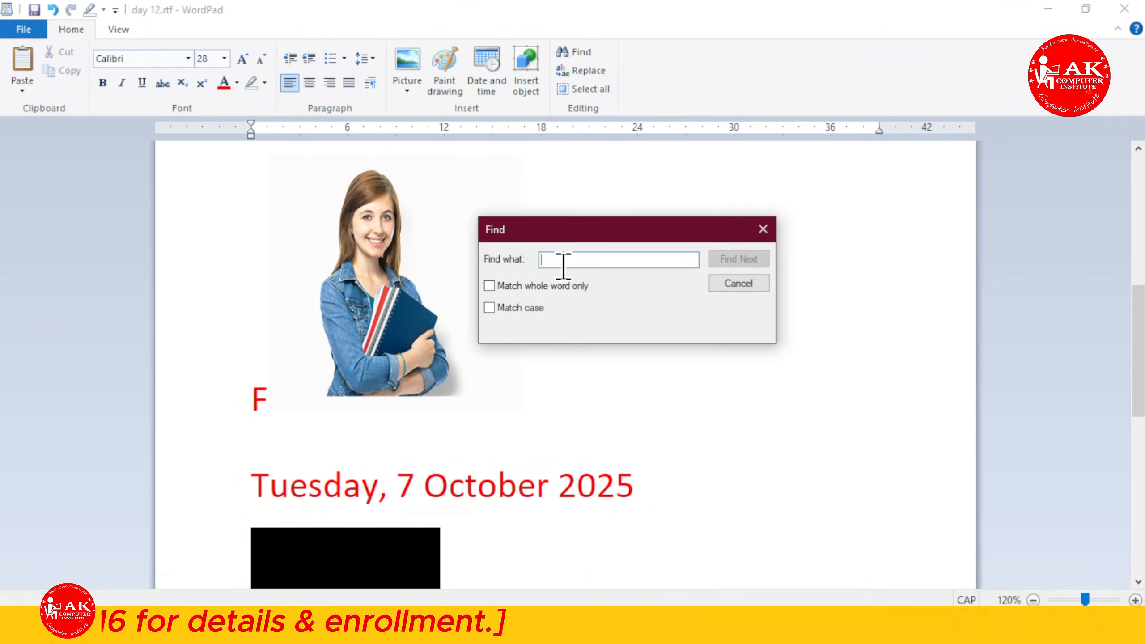
text(2025)
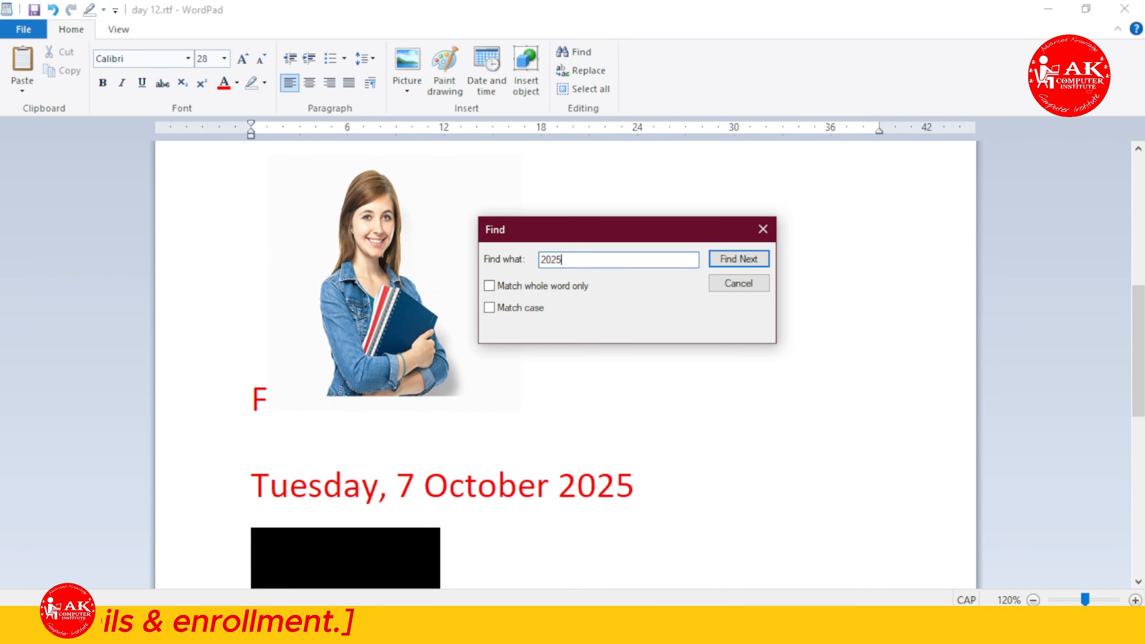
click(739, 259)
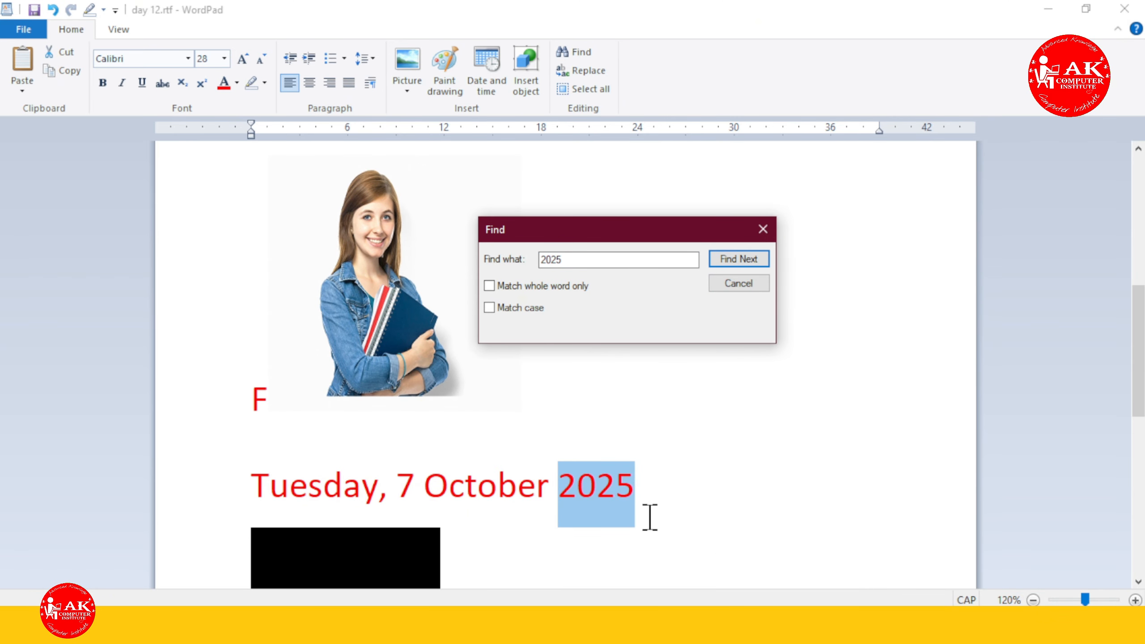
click(751, 264)
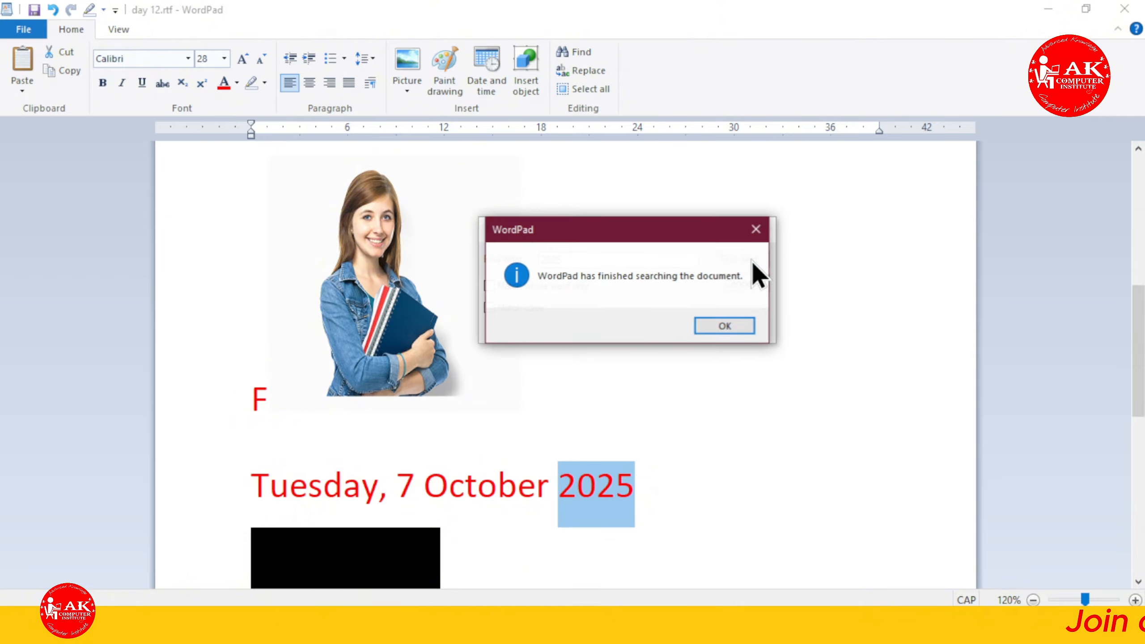
click(731, 321)
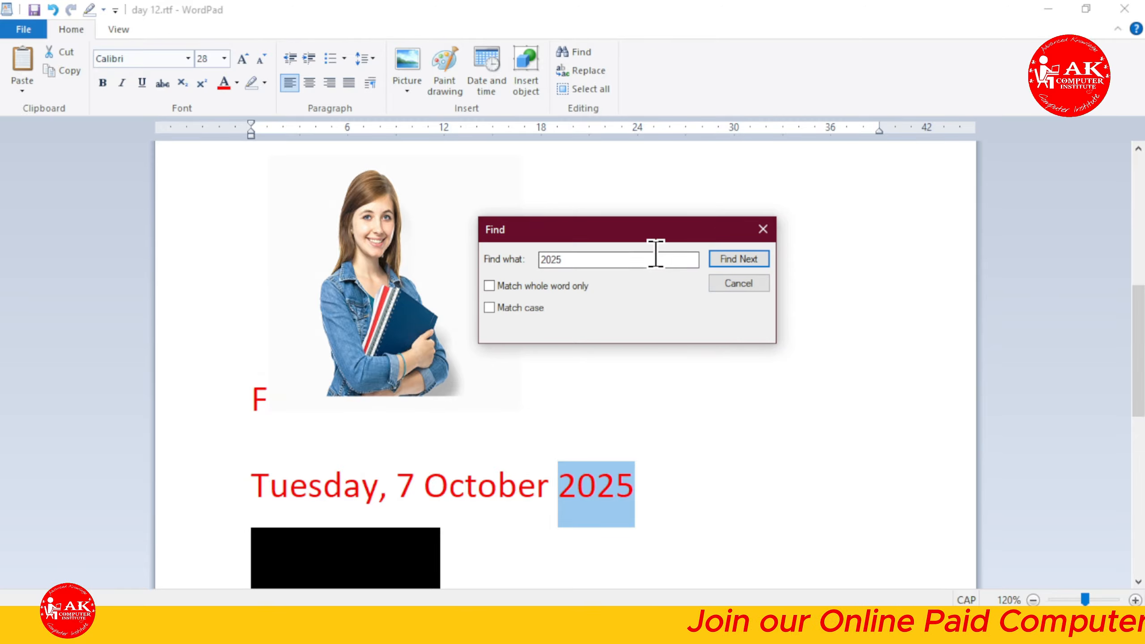
- Search for the letter F and step through its successive occurrences in the document
drag(562, 260, 532, 260)
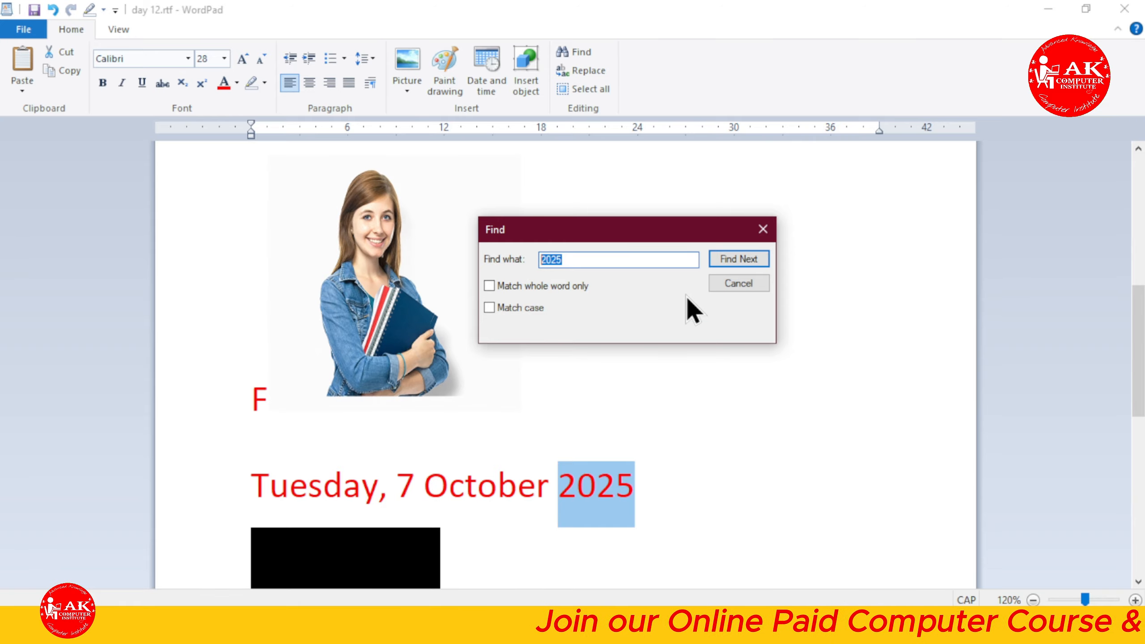
text(F)
click(723, 259)
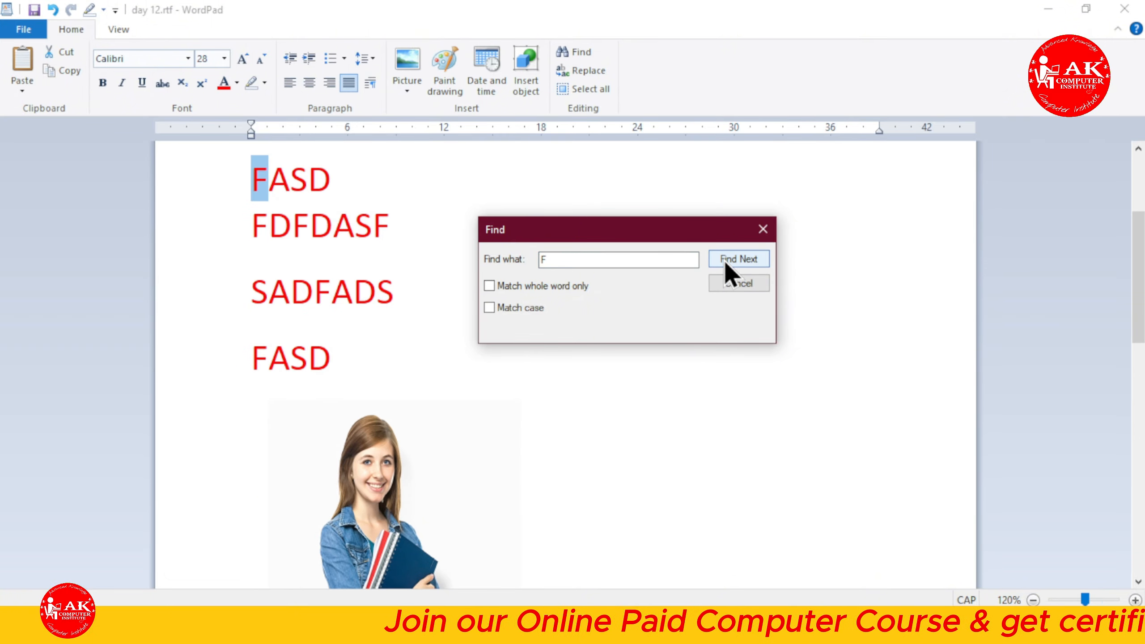
click(723, 258)
click(723, 258)
click(723, 258)
click(722, 259)
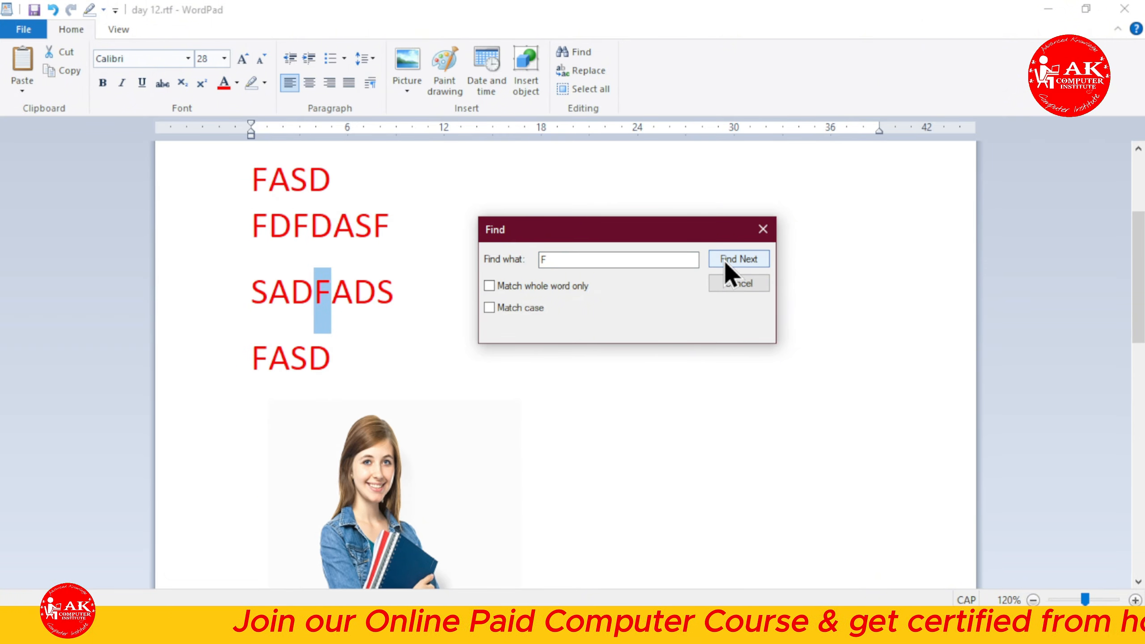
- Step through the remaining occurrences of F to the end of the document and close the search
click(723, 259)
click(722, 258)
click(726, 270)
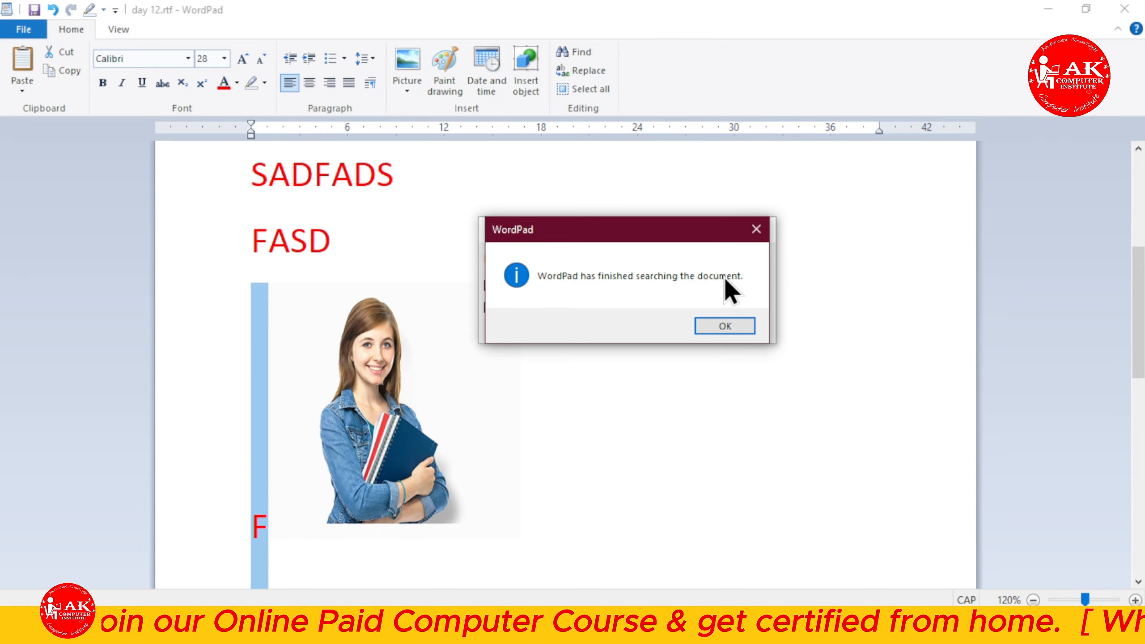
click(723, 335)
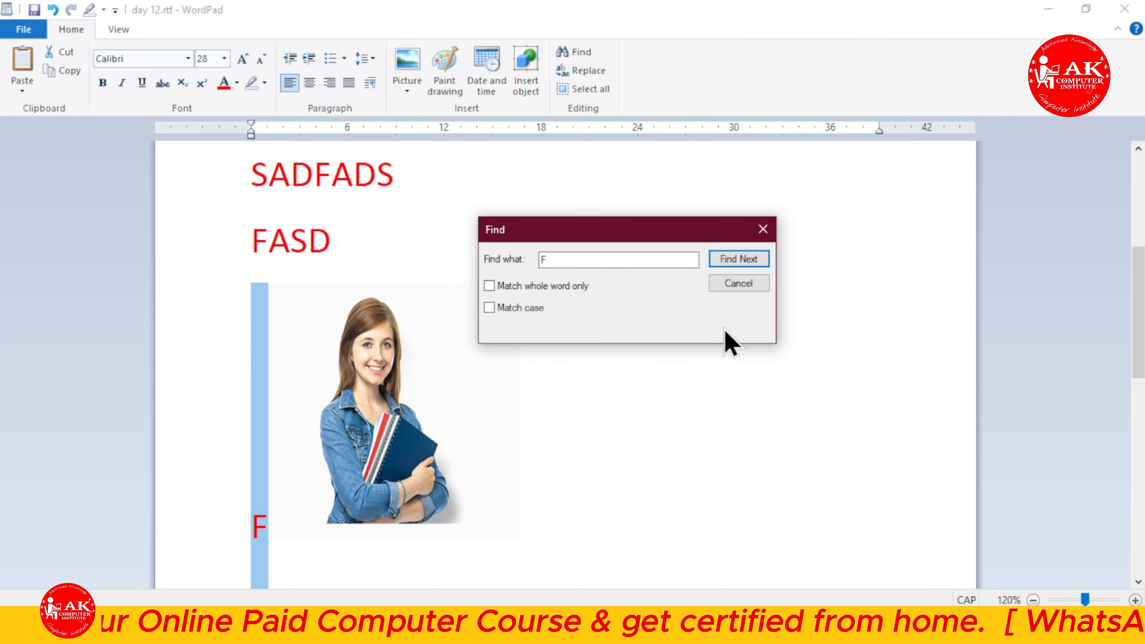
click(740, 283)
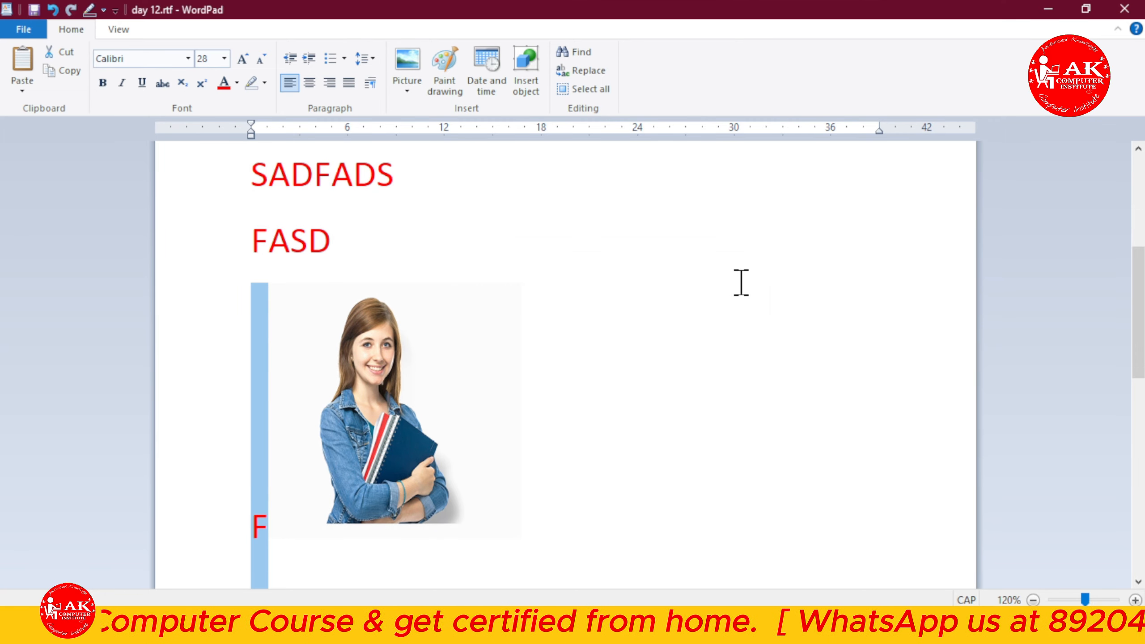
- Replace every F in the document with H, keeping the replace window clear of the text
click(575, 71)
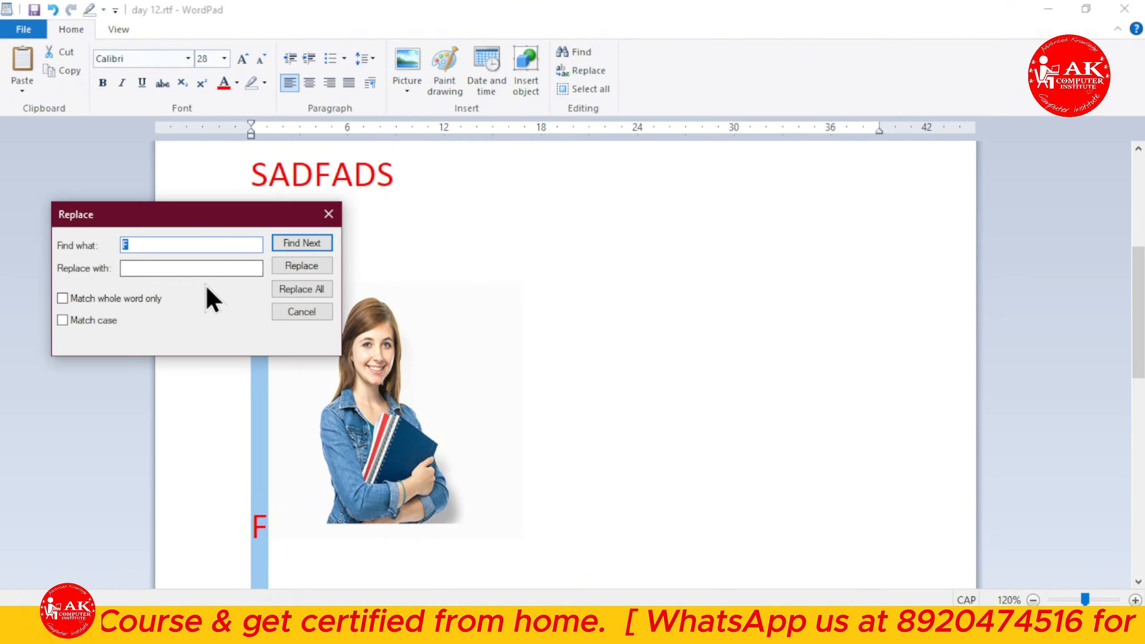
drag(207, 226, 679, 254)
click(636, 296)
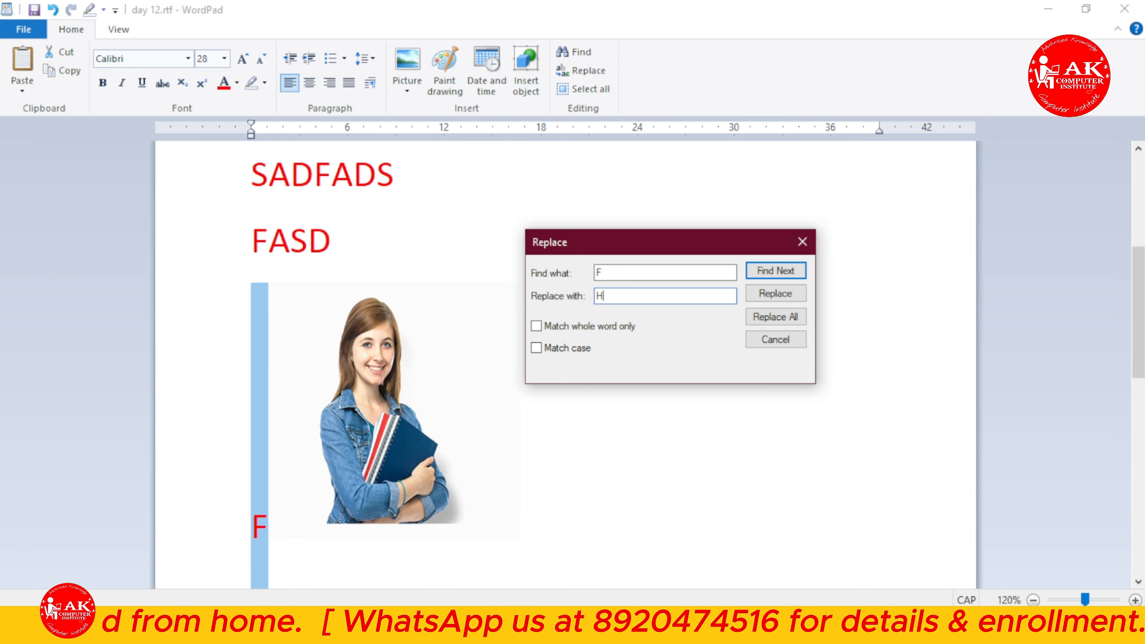
click(765, 316)
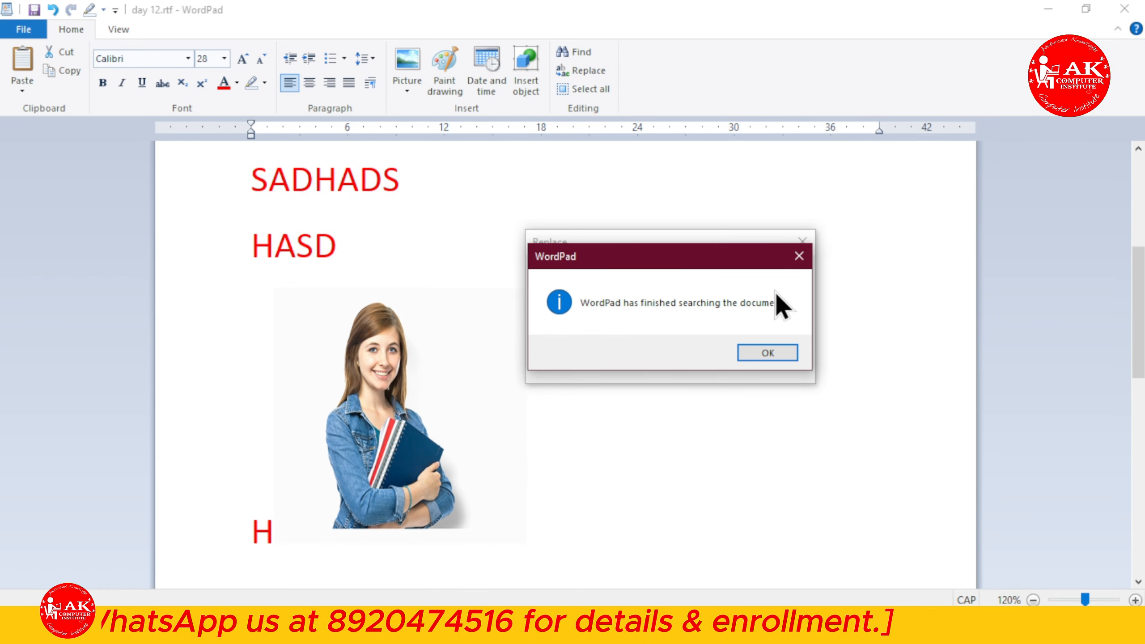
click(759, 357)
click(804, 242)
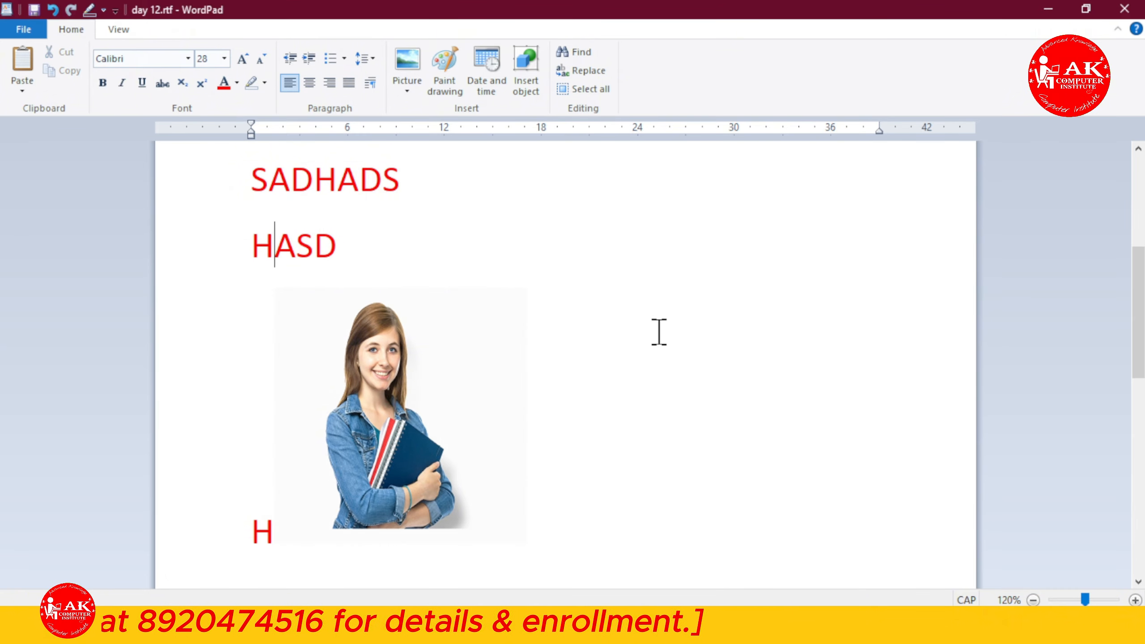
- Select the whole document and delete all of its text and pictures
scroll(284, 510, up, 3)
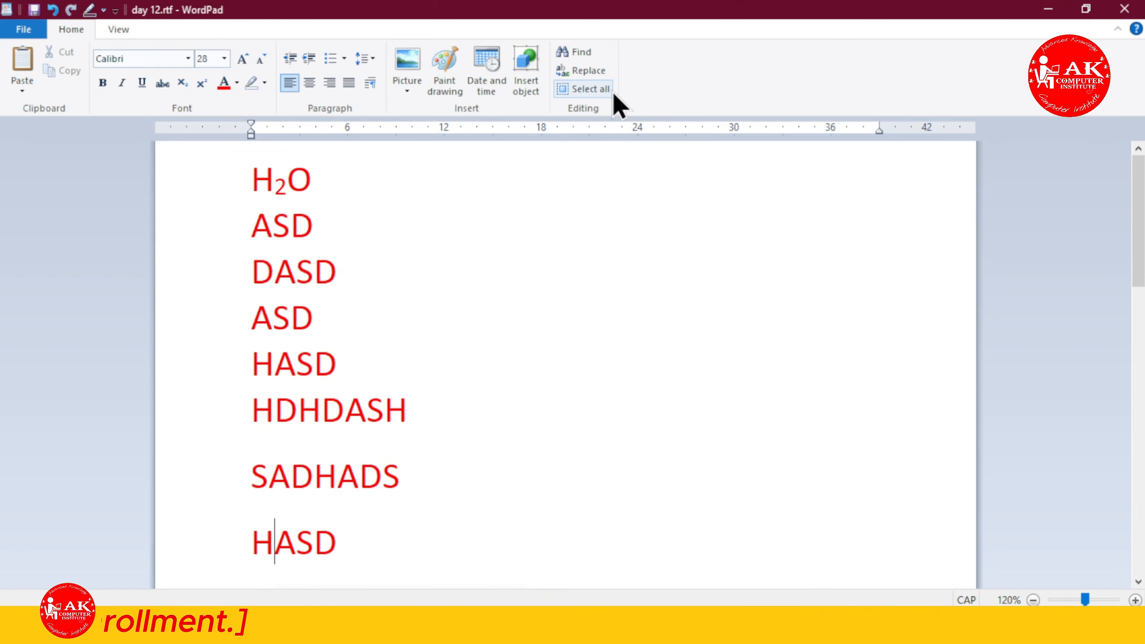
click(597, 93)
key(Delete)
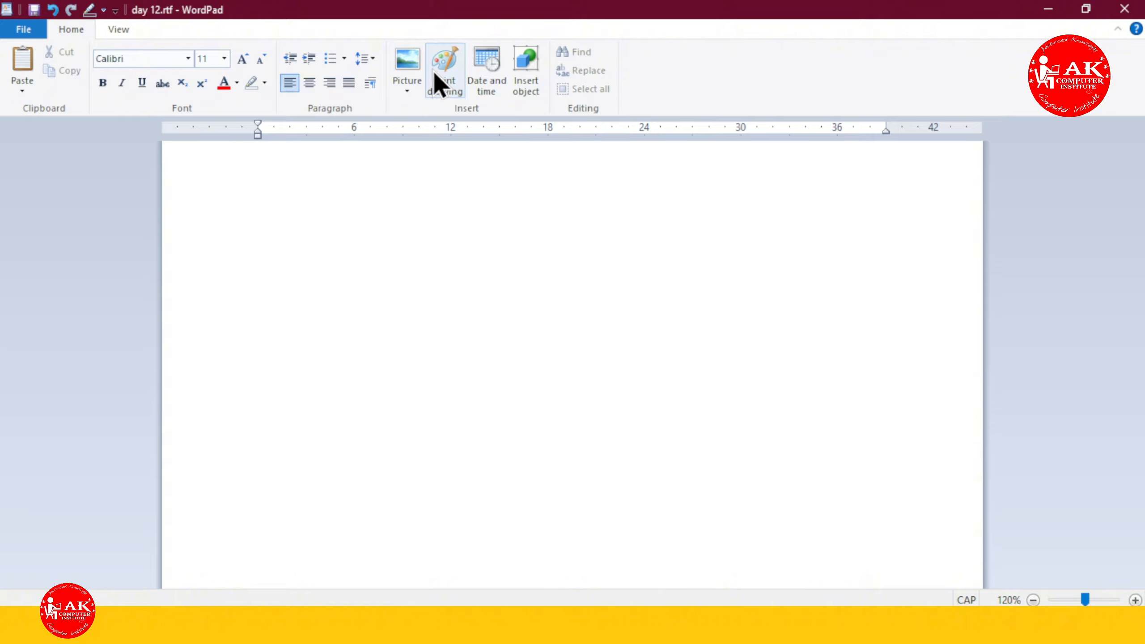
- Zoom in on the empty page to 150%
click(113, 29)
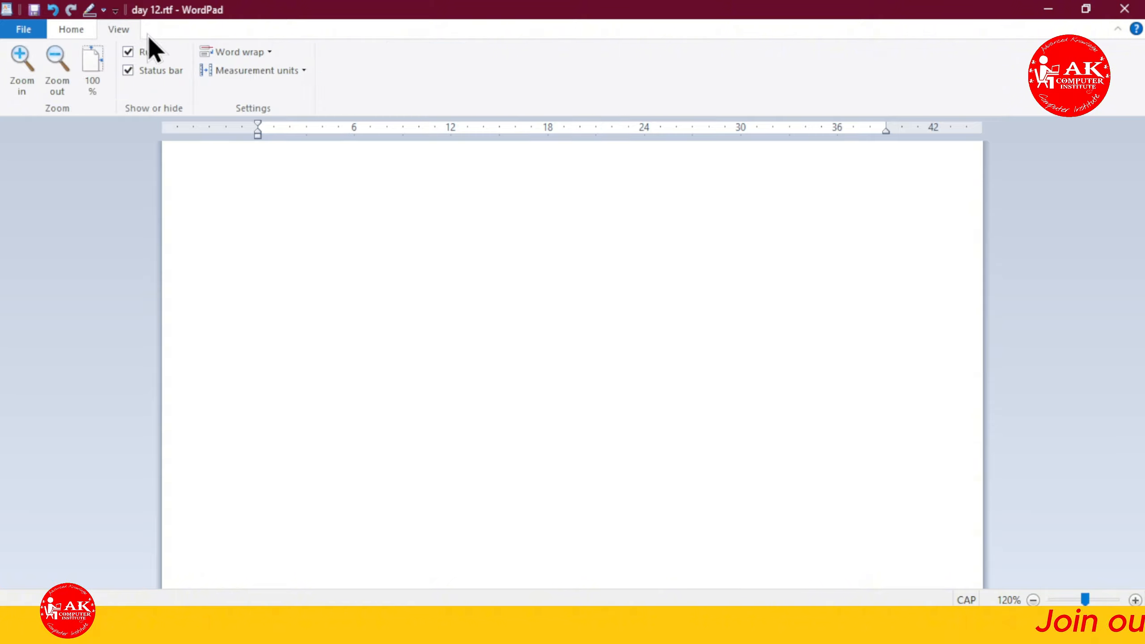
click(20, 67)
click(20, 68)
click(20, 67)
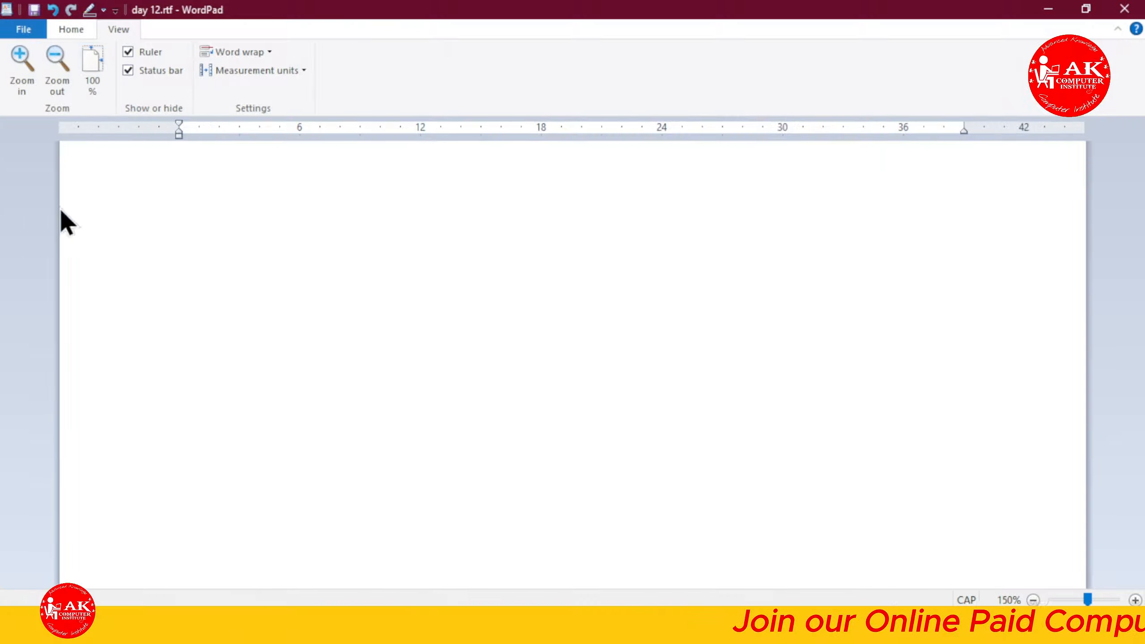
- Zoom out on the page in repeated steps to 80% and restore the zoom to 100%
click(55, 76)
click(55, 76)
click(55, 75)
click(55, 75)
click(55, 75)
click(55, 76)
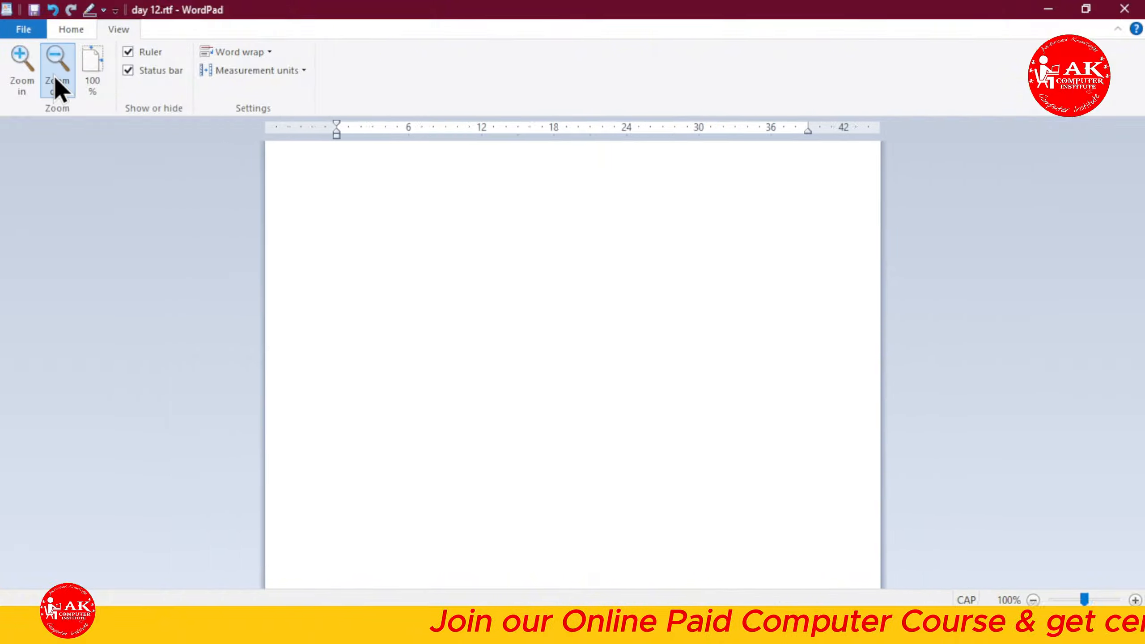
click(55, 75)
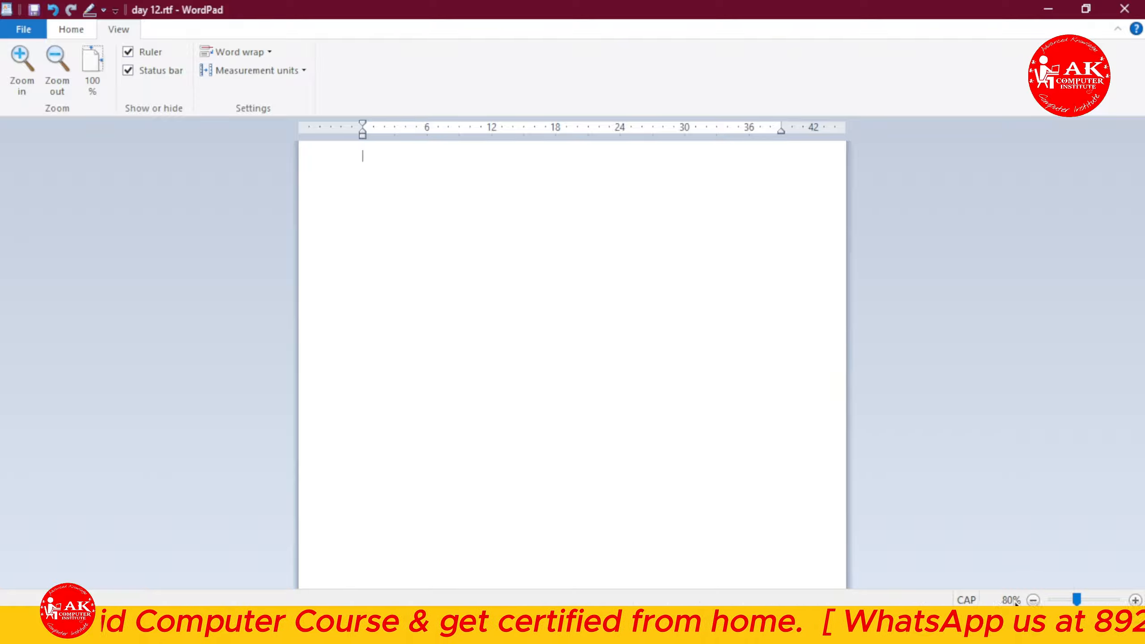
click(95, 84)
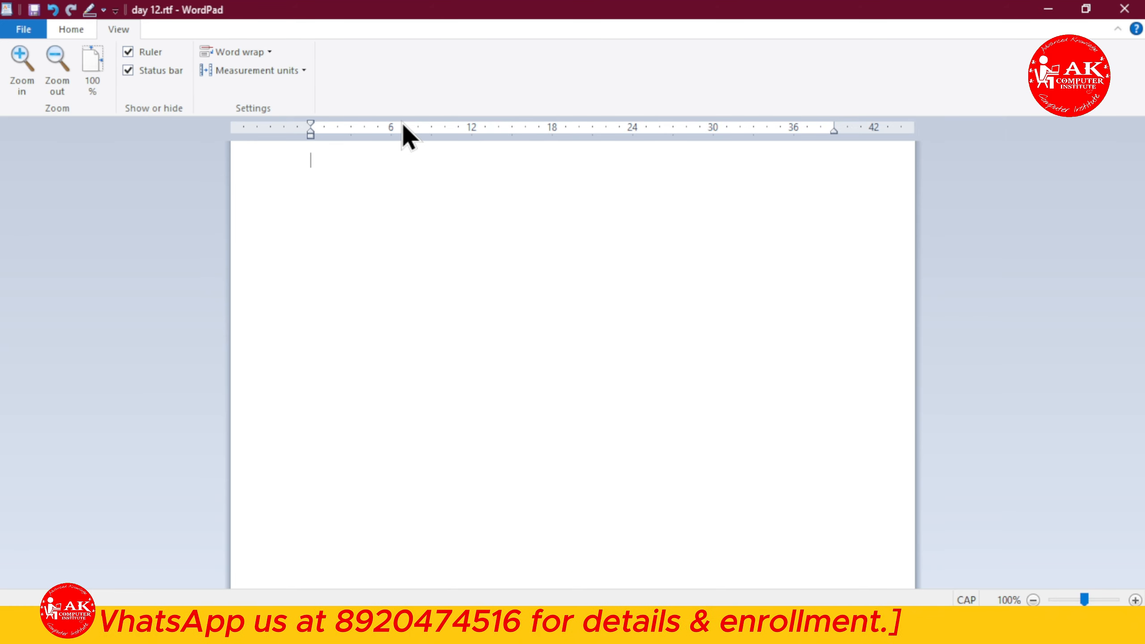
- Hide and show the ruler several times, leaving it shown above the page
click(131, 54)
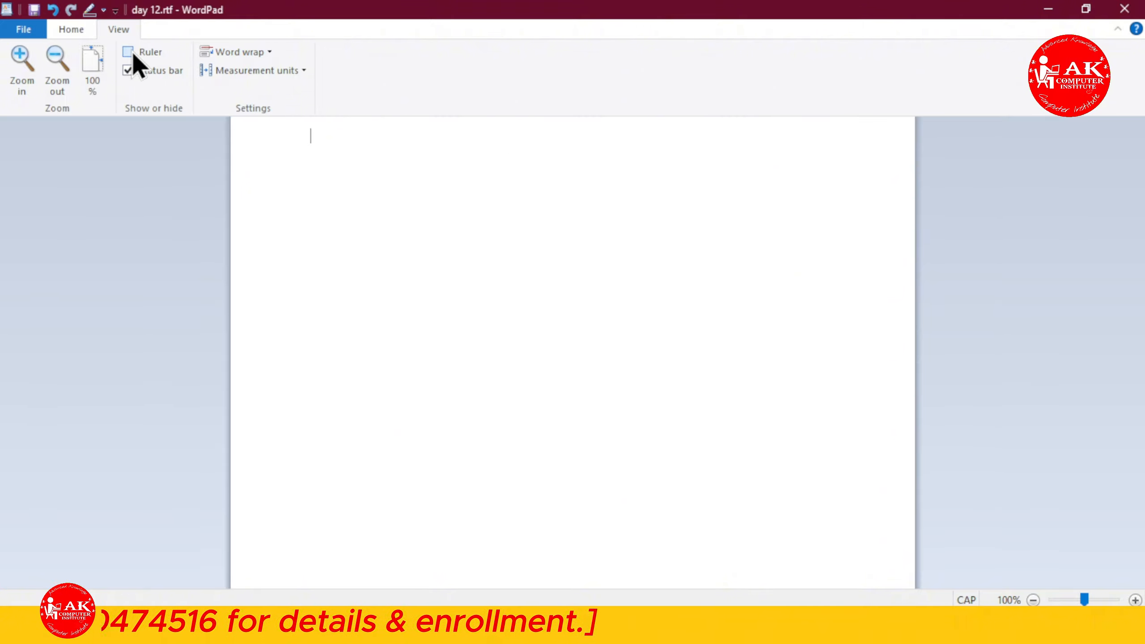
click(135, 63)
click(134, 54)
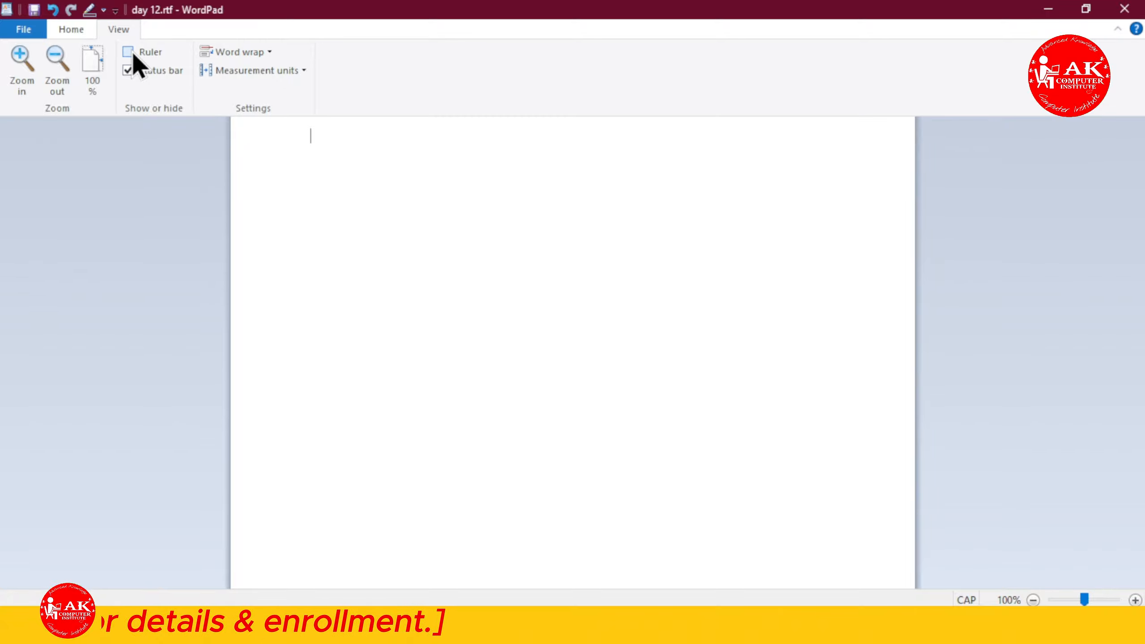
click(133, 54)
click(133, 54)
click(133, 54)
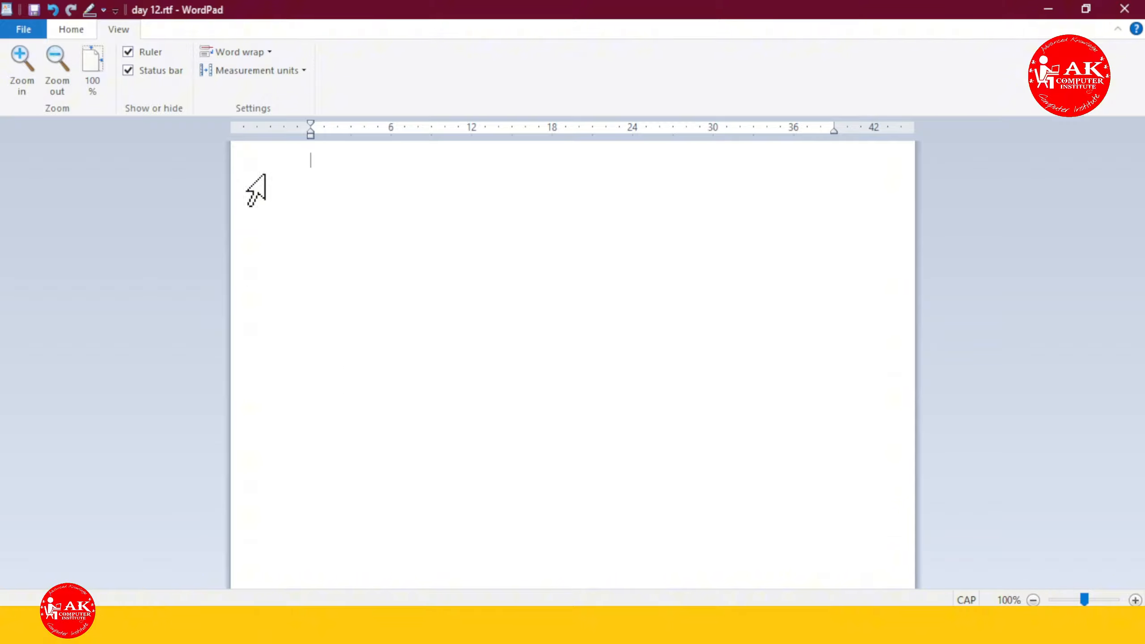
- Hide and show the status bar twice, leaving it shown
click(154, 70)
click(156, 70)
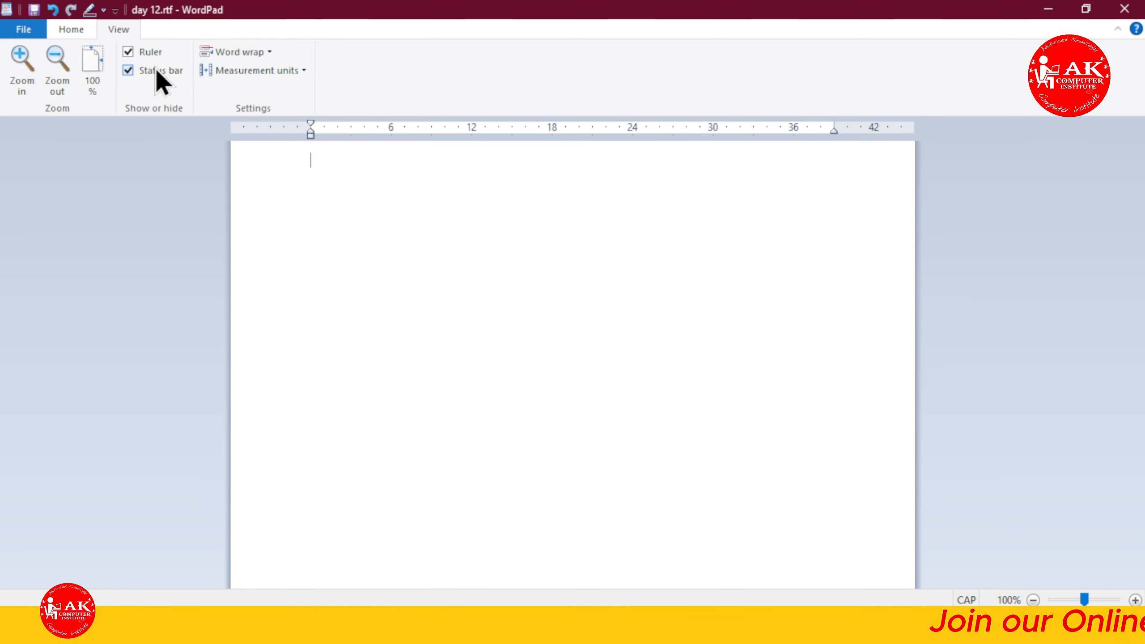
click(155, 68)
click(156, 69)
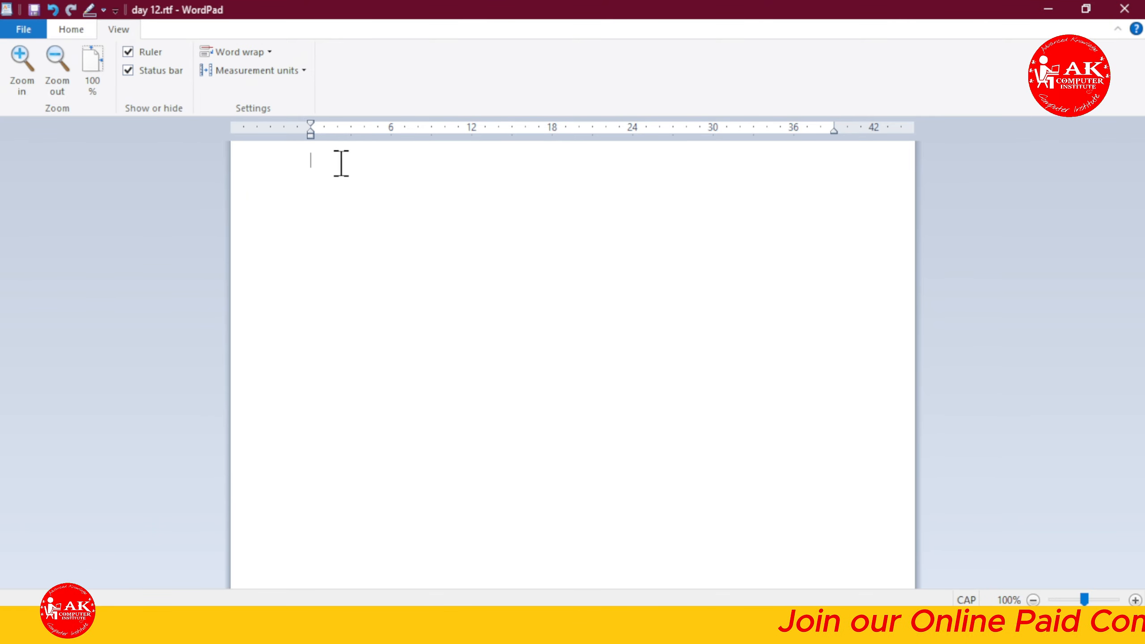
- Set word wrap to No wrap and enter one very long unbroken line of N, followed by random G, J and H letters
click(234, 52)
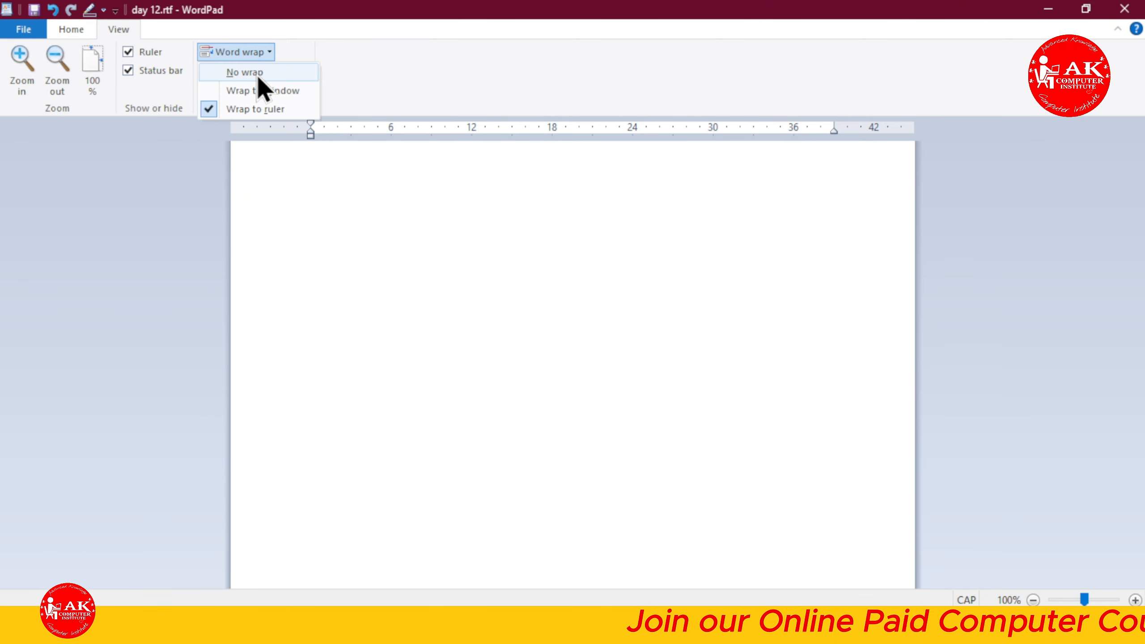
click(247, 72)
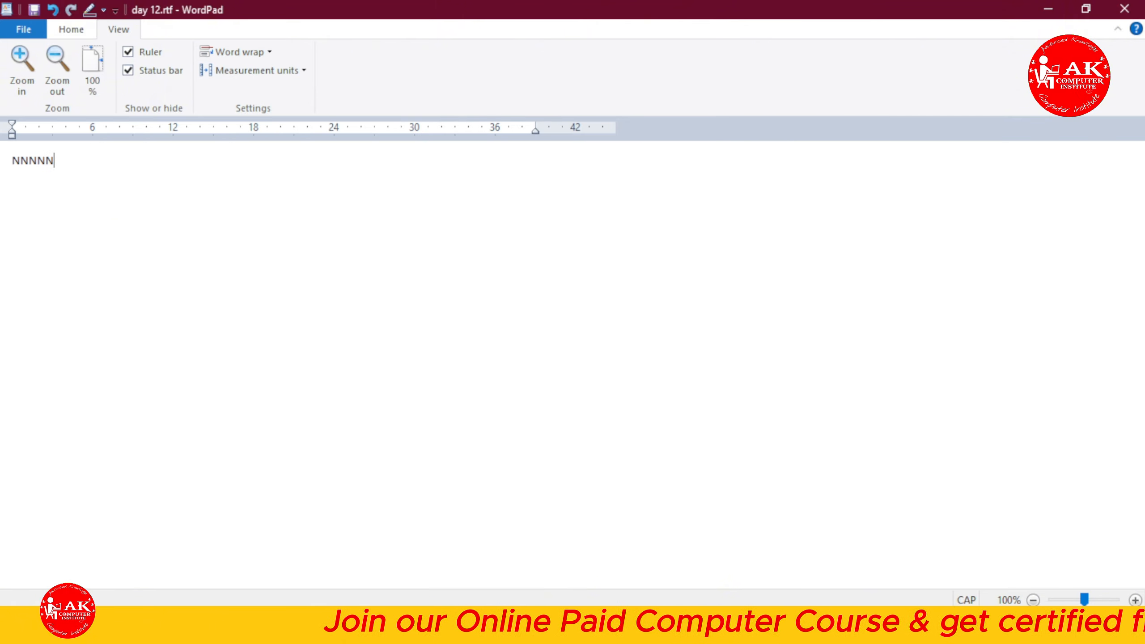
text(NNNNNNNNNNNNNNNNNNNNNNNNNNNNNNNNNNNNNNNNNNNNNNNNNNNNNNNNNNNNNNN)
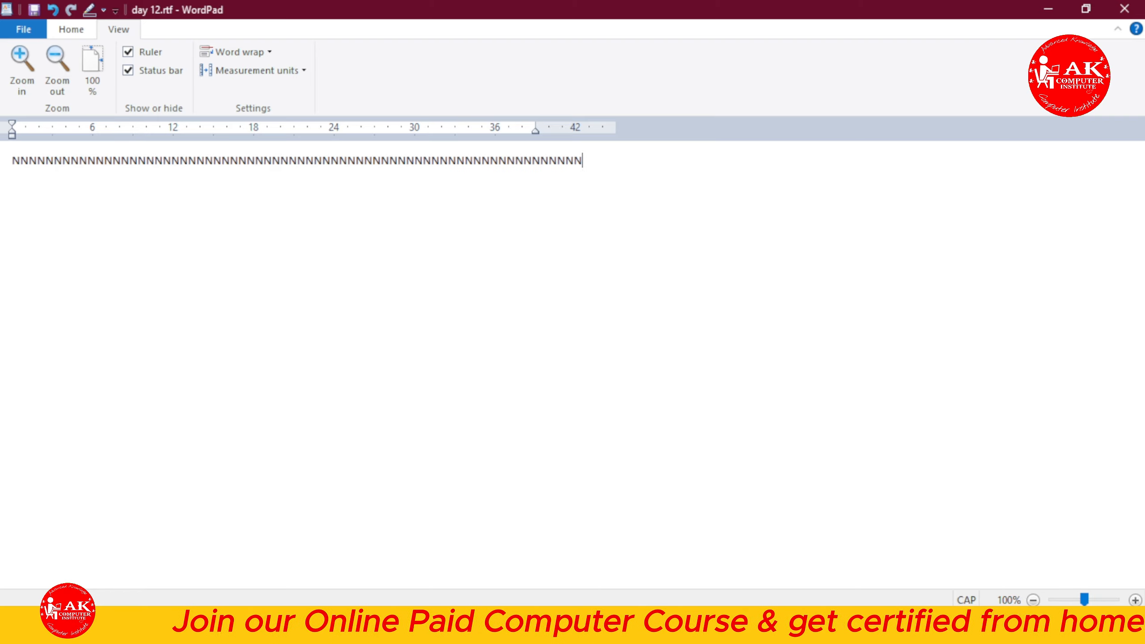
text(NNNNNNNNNNNNNNNNNNNNNNNNNNNNNNNNNNNNNNNNNNNNNNNNNNNNNNNNNNN)
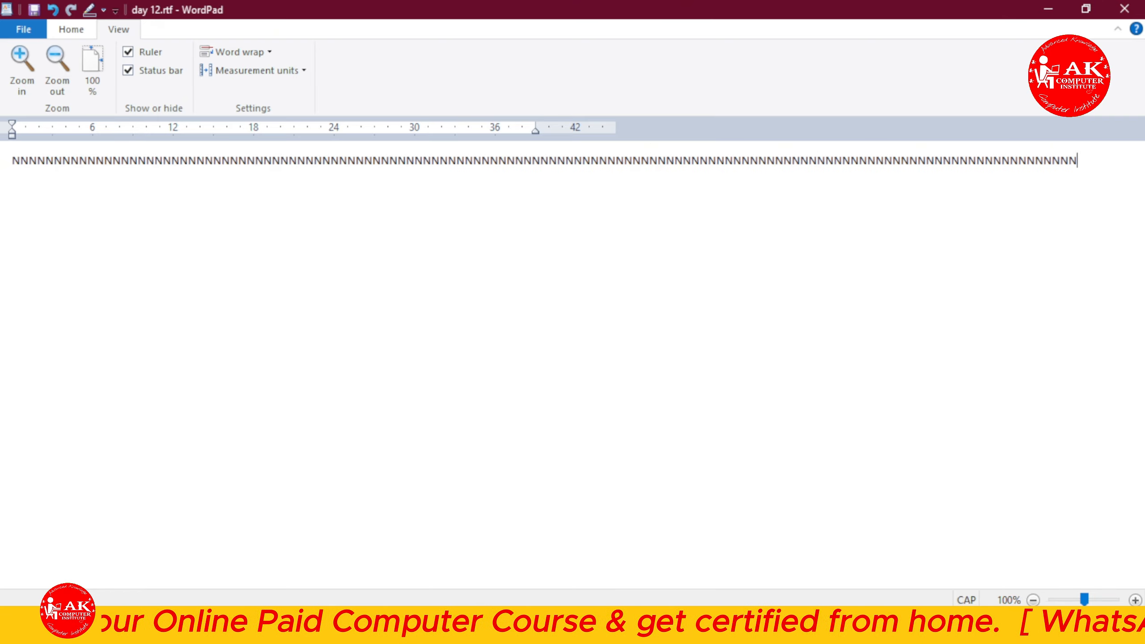
text(NNNNNNNNNNNNNNNNNNNNNNNNNNNNNNNNNNNNNNNNNNNNNNNNNNNNNNNNNNNNNNNN)
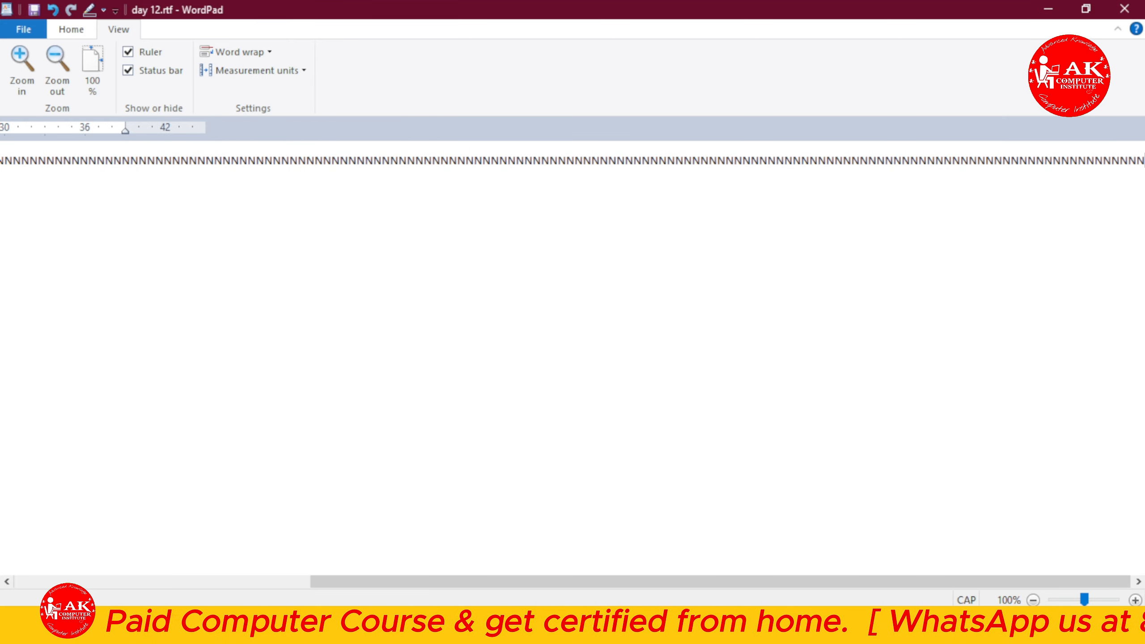
text(NNNNNNNNNNNNNNNNNNNN)
text(NNNNNNNNNNNNNNNNNNNNNNNNNNNNNNNNNNNNNNNNG)
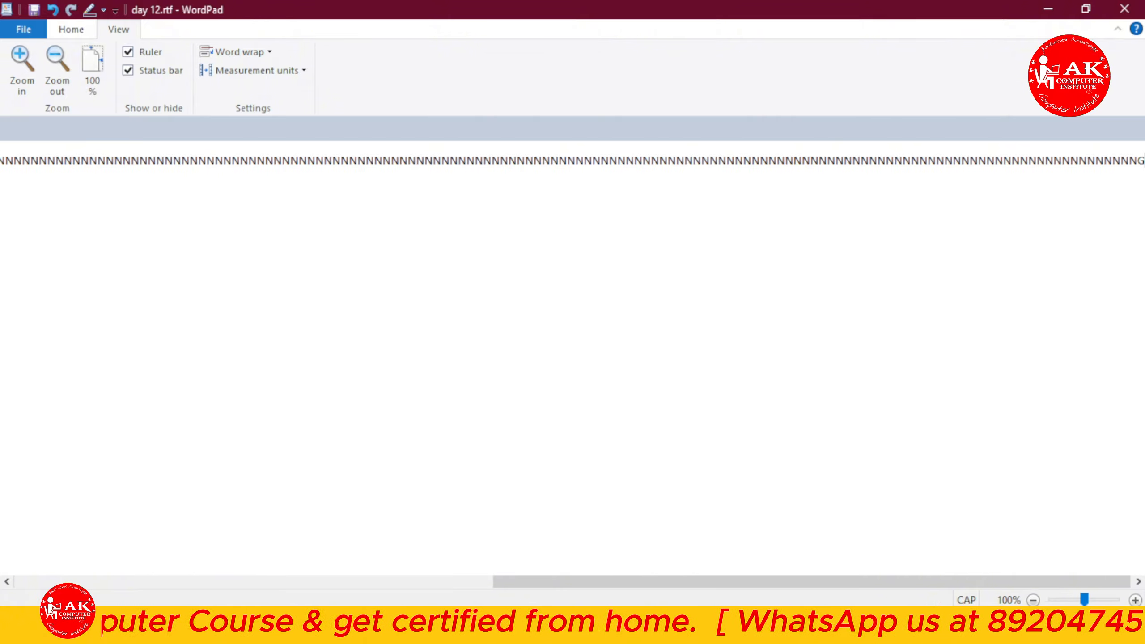
text(JHGGGGGGGGGGGGJGJGJG)
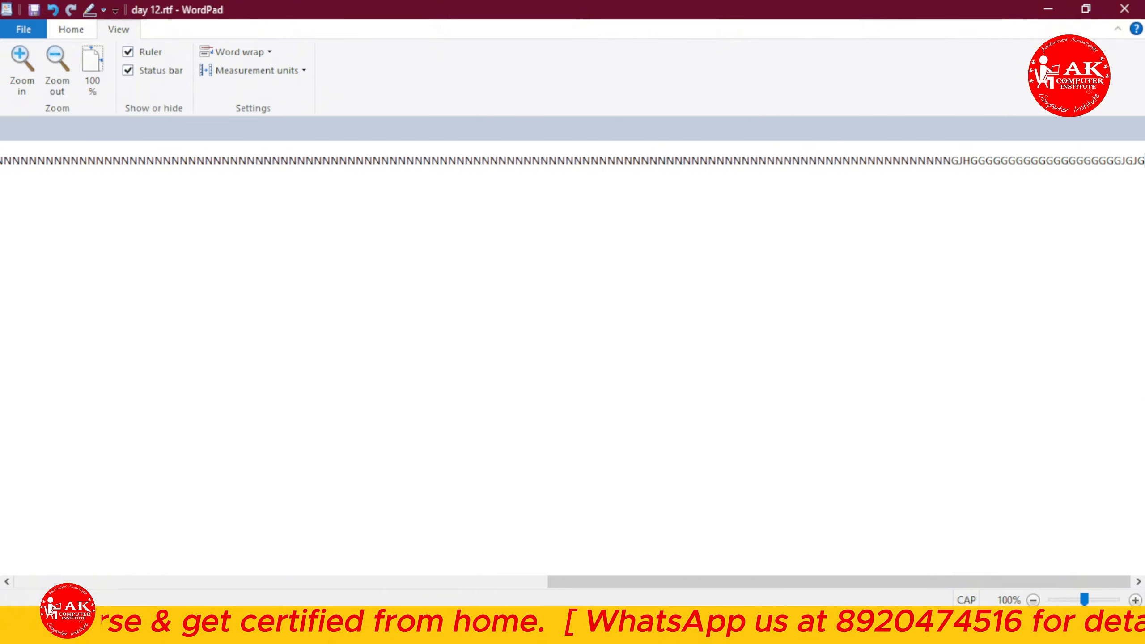
text(HJGJHGJGJHGJHGJGHJGHJ)
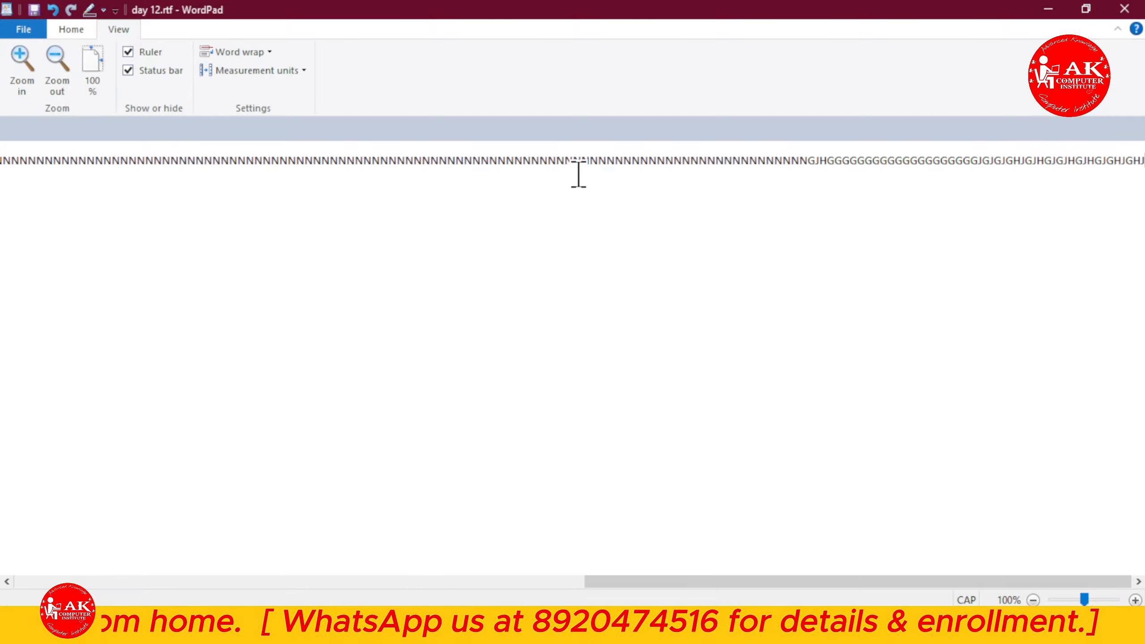
- Set word wrap to Wrap to window and extend the text with a long run of J until it continues onto a fourth line
click(225, 51)
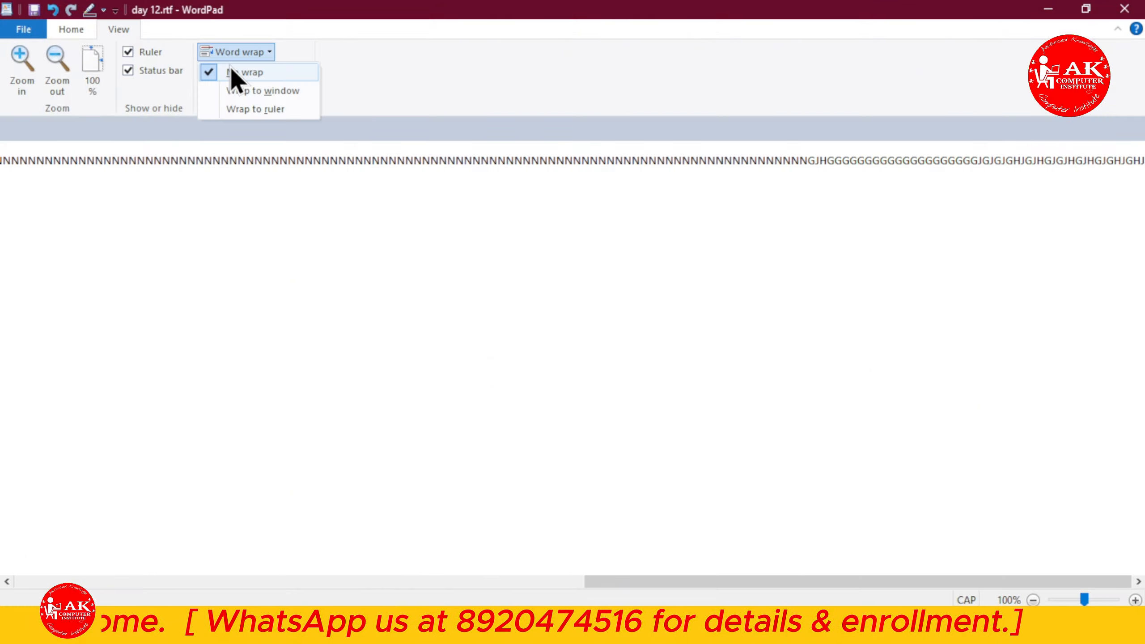
click(252, 94)
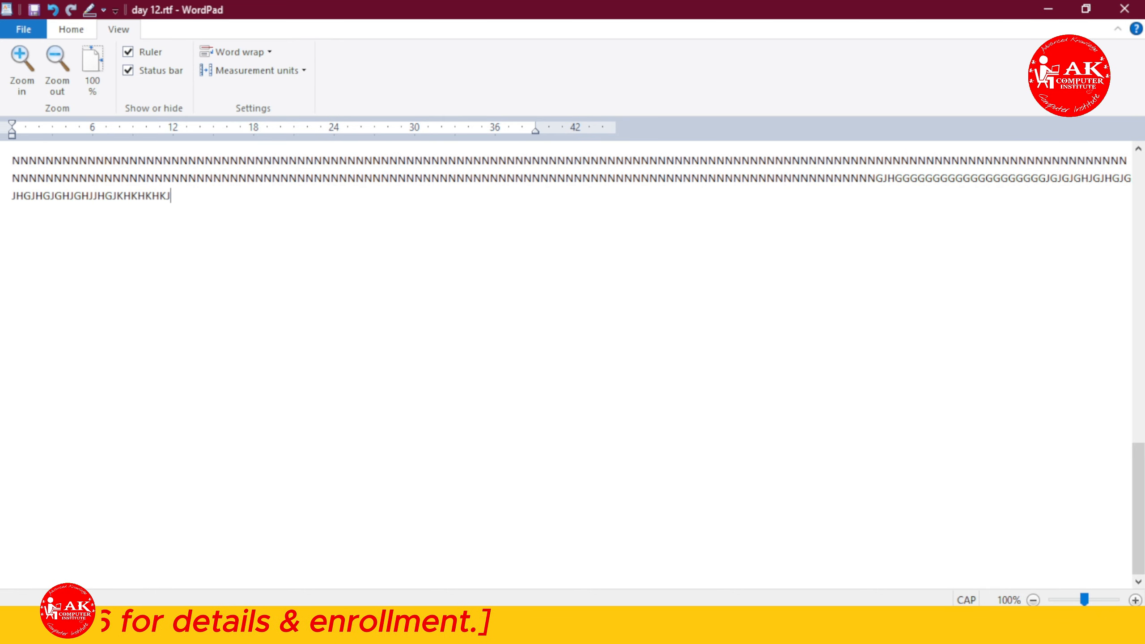
text(JJJJJJJJJJJJJJJJJJJJJJJJJJJJJJJJJJJJ)
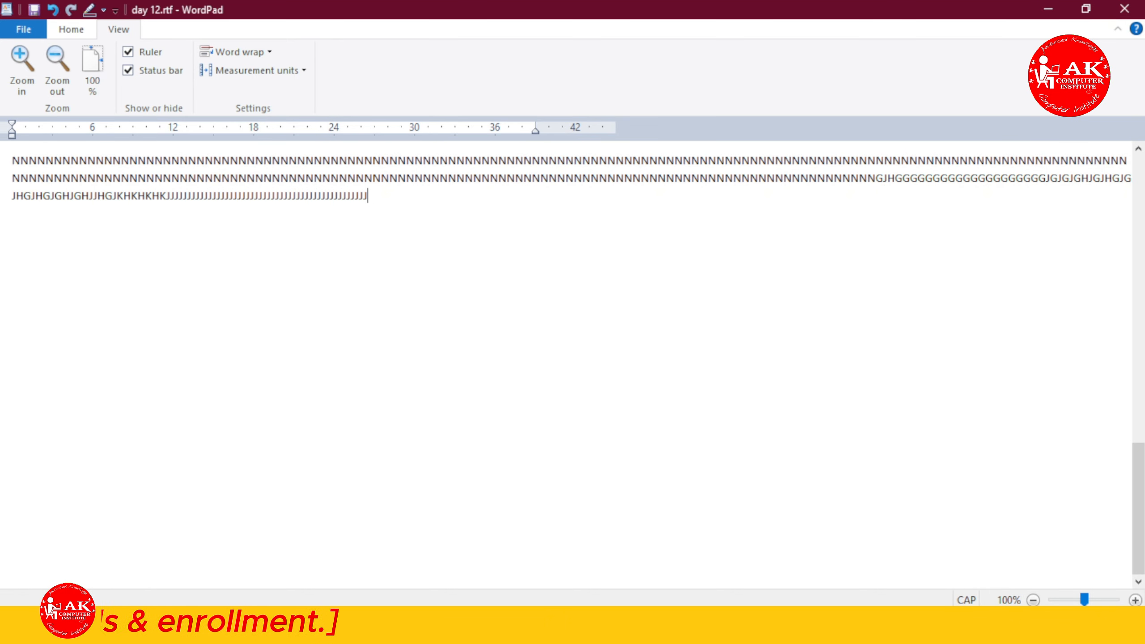
text(JJJJJJJJJJJJJJJJJJJJJJJJJJJJJJJJJJJJJJJJJJJJJJJJJ)
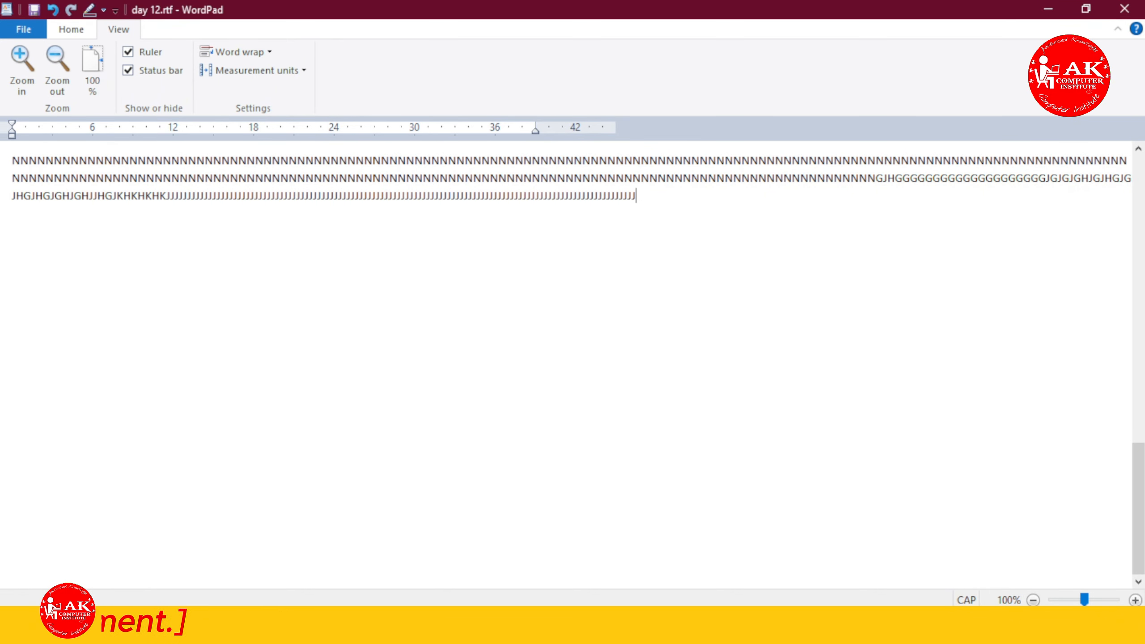
text(JJJJJJJJJJJJJJJJJ)
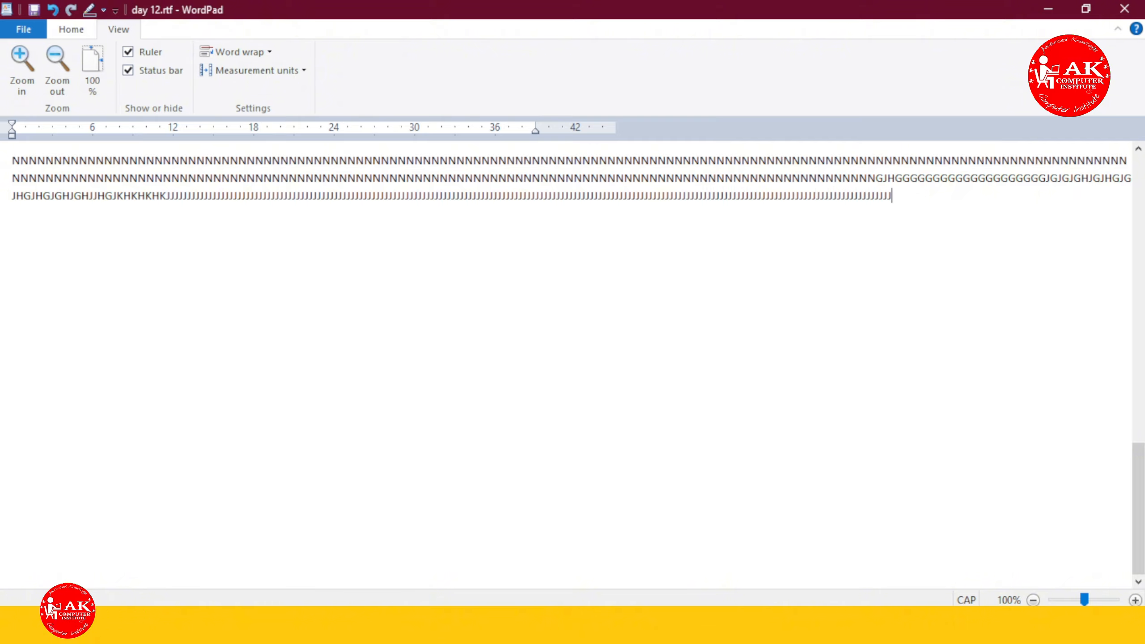
text(JJJJJJJJJJJJJJJJJJJJJJJJJJJJJJJJJJJJJJJJJJJJJJJJJJJJJJJJJJJJJJJJJJJJJJJJJJJJJJJJJJ)
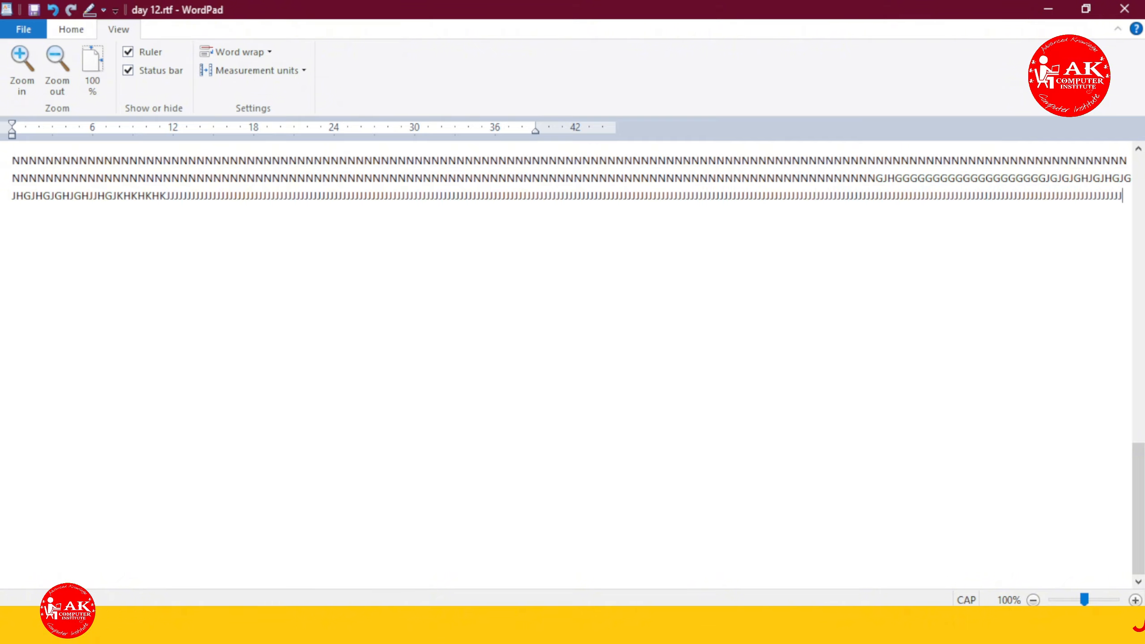
text(JJJJJJJJJJJJJJJJJJJJJJJJJJJJJJJJJJJJJJJJJJJJJJJJJJJJJJJJJJJJJJJJJJJJJJJJJJJJJJ)
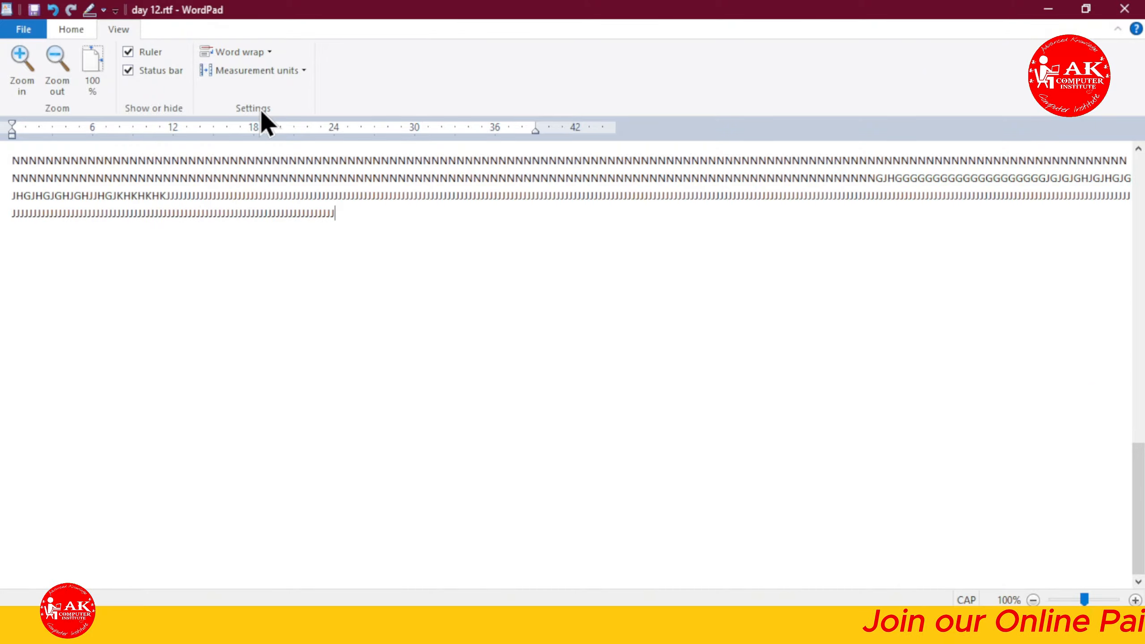
- Set word wrap to Wrap to ruler so the long text wraps within the page margins
click(218, 56)
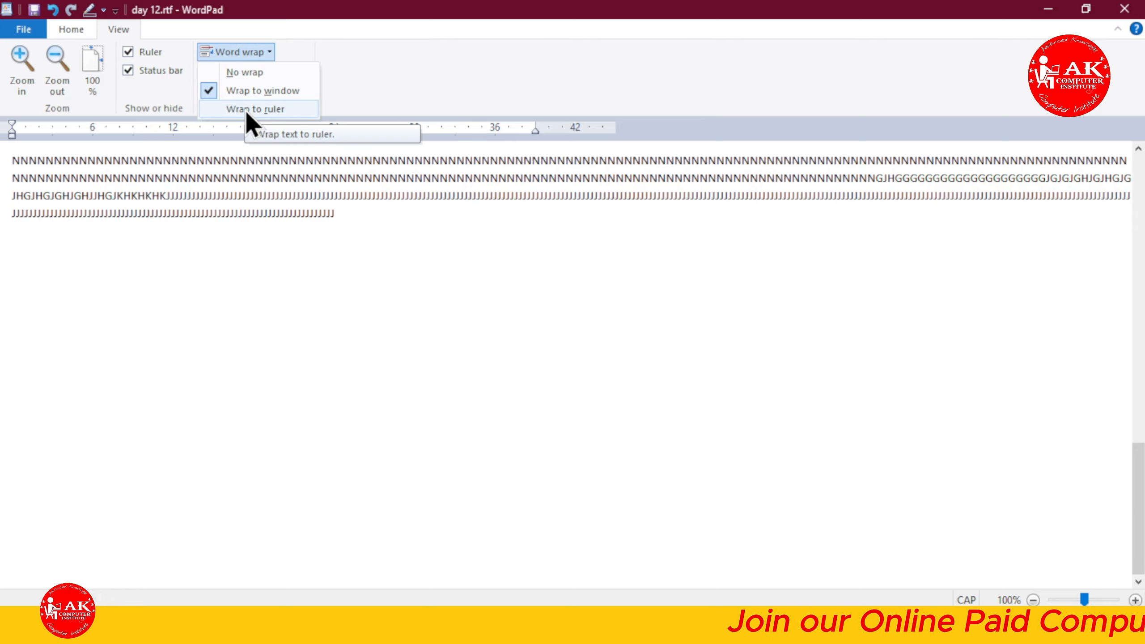
click(248, 109)
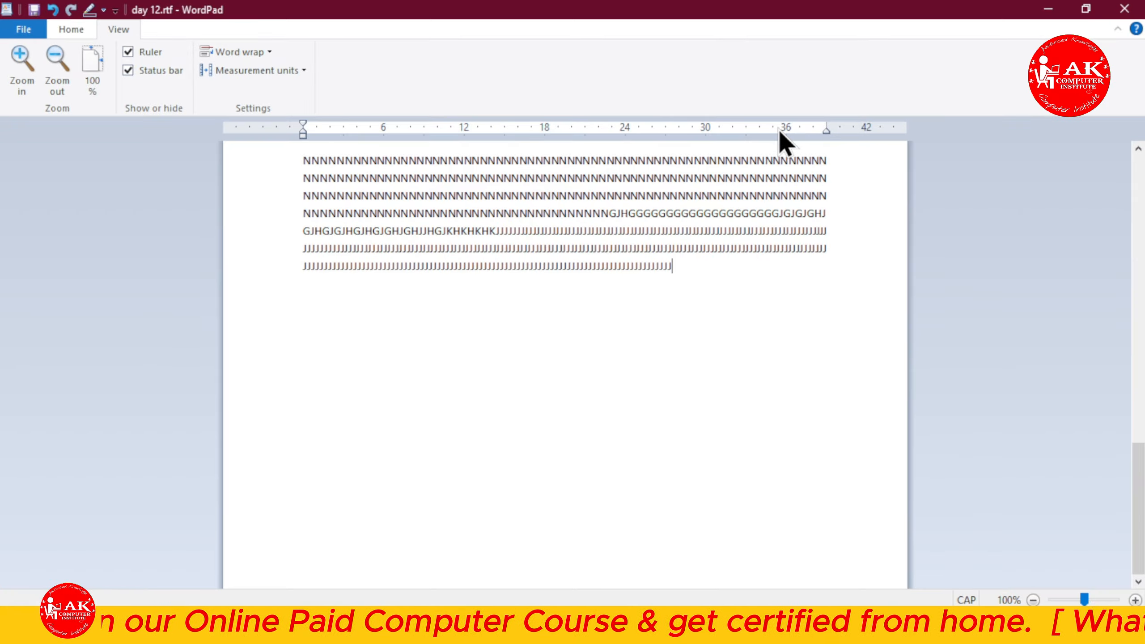
- Switch the ruler's measurement units to inches, centimeters and points in turn, and finally back to picas
click(247, 70)
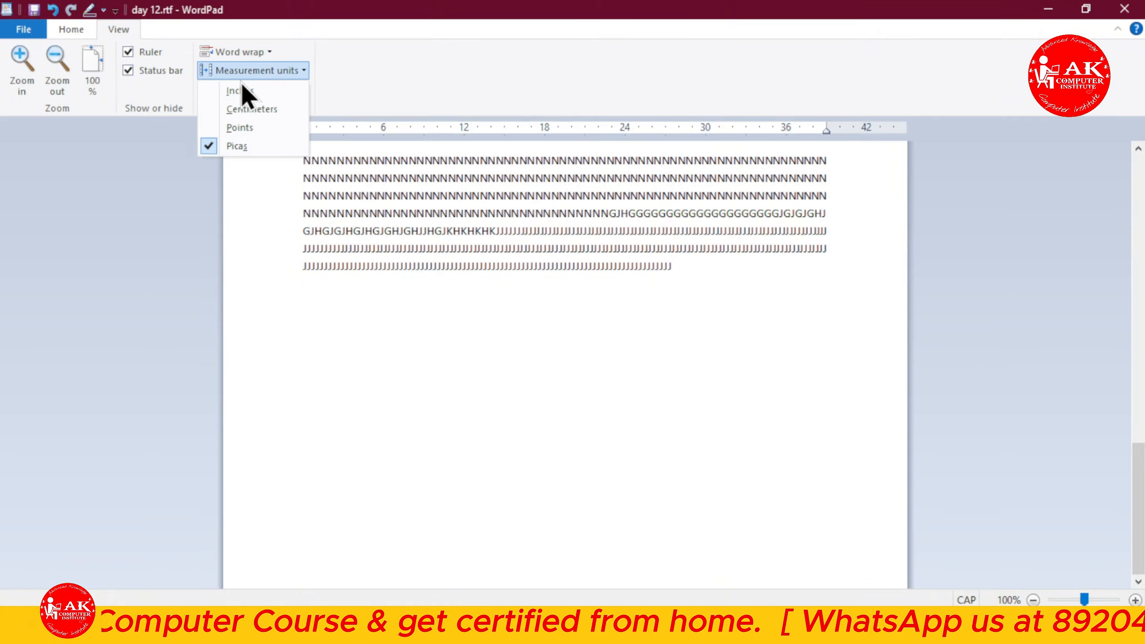
click(243, 91)
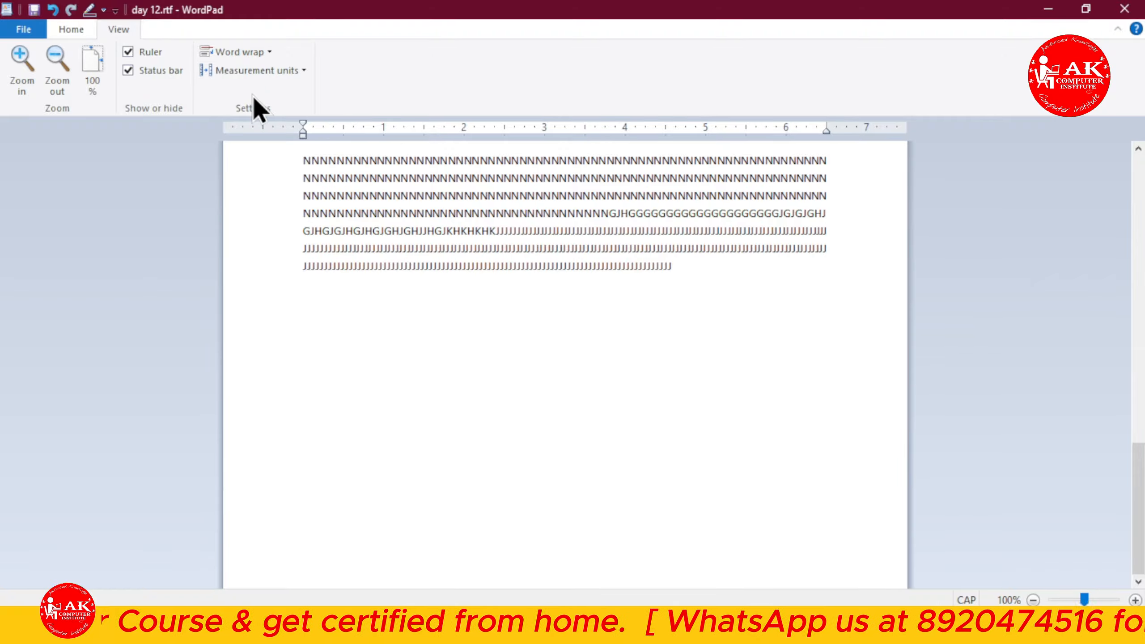
click(211, 73)
click(234, 110)
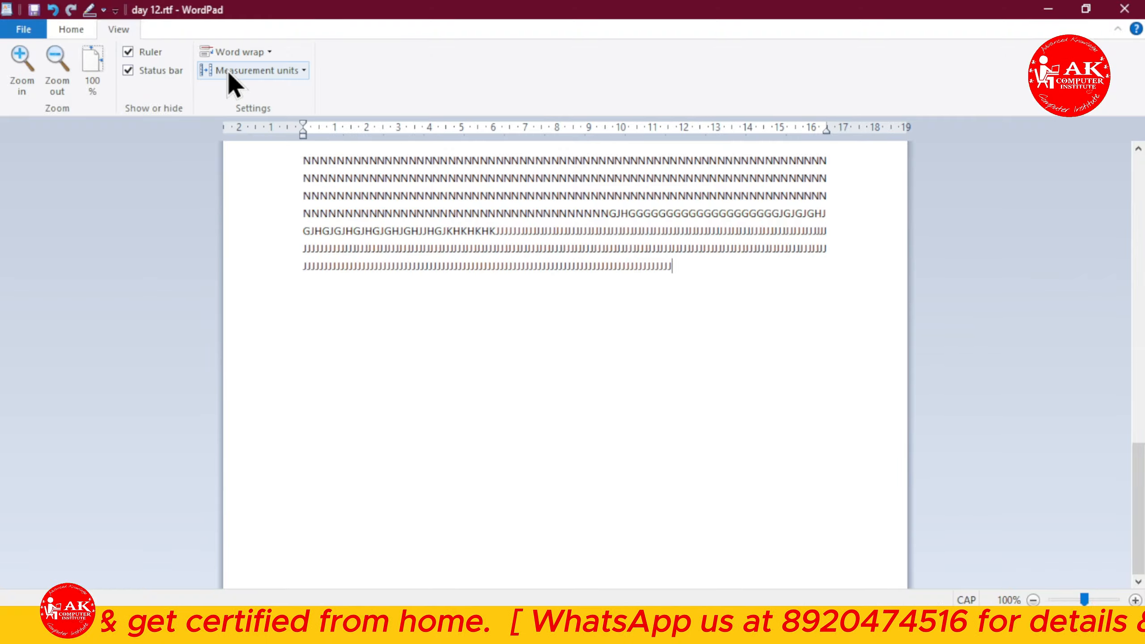
click(229, 68)
click(238, 127)
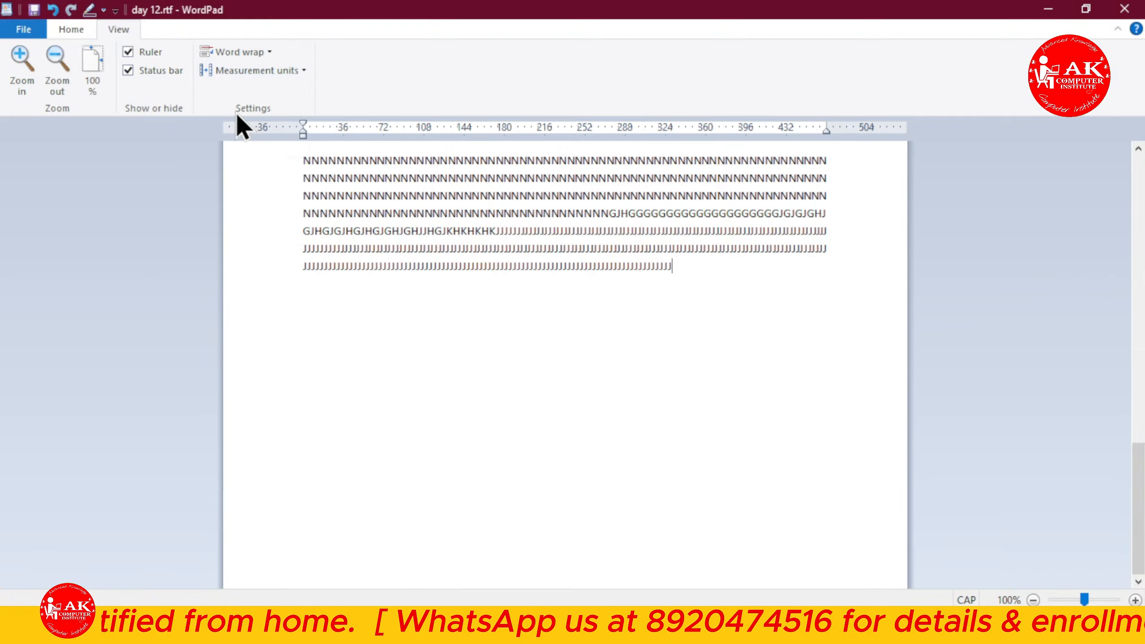
click(234, 68)
click(239, 147)
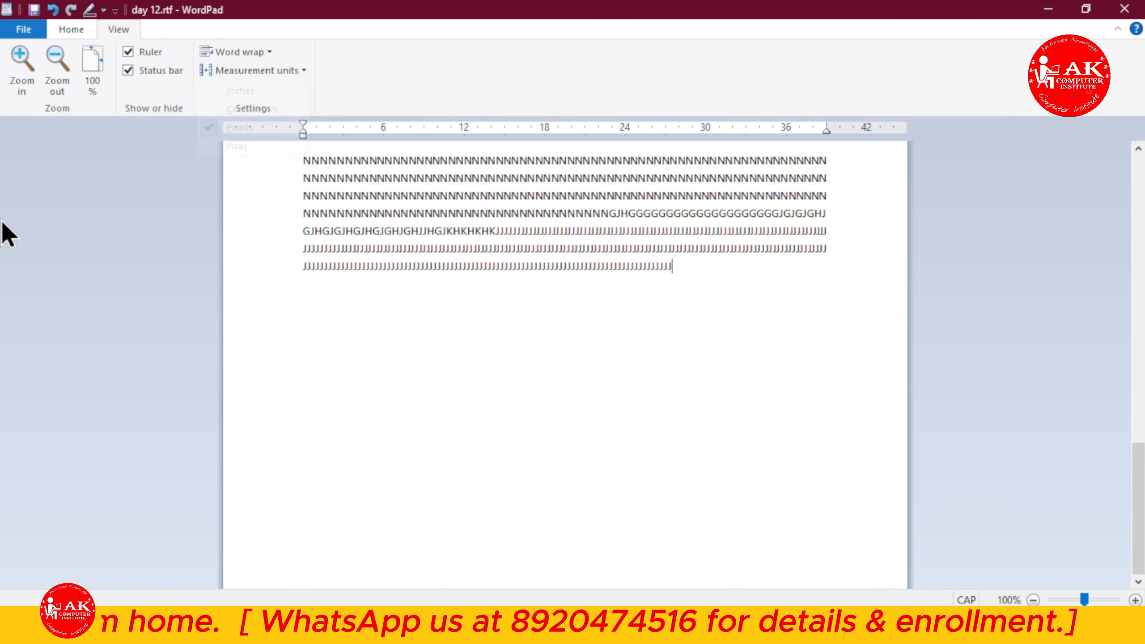